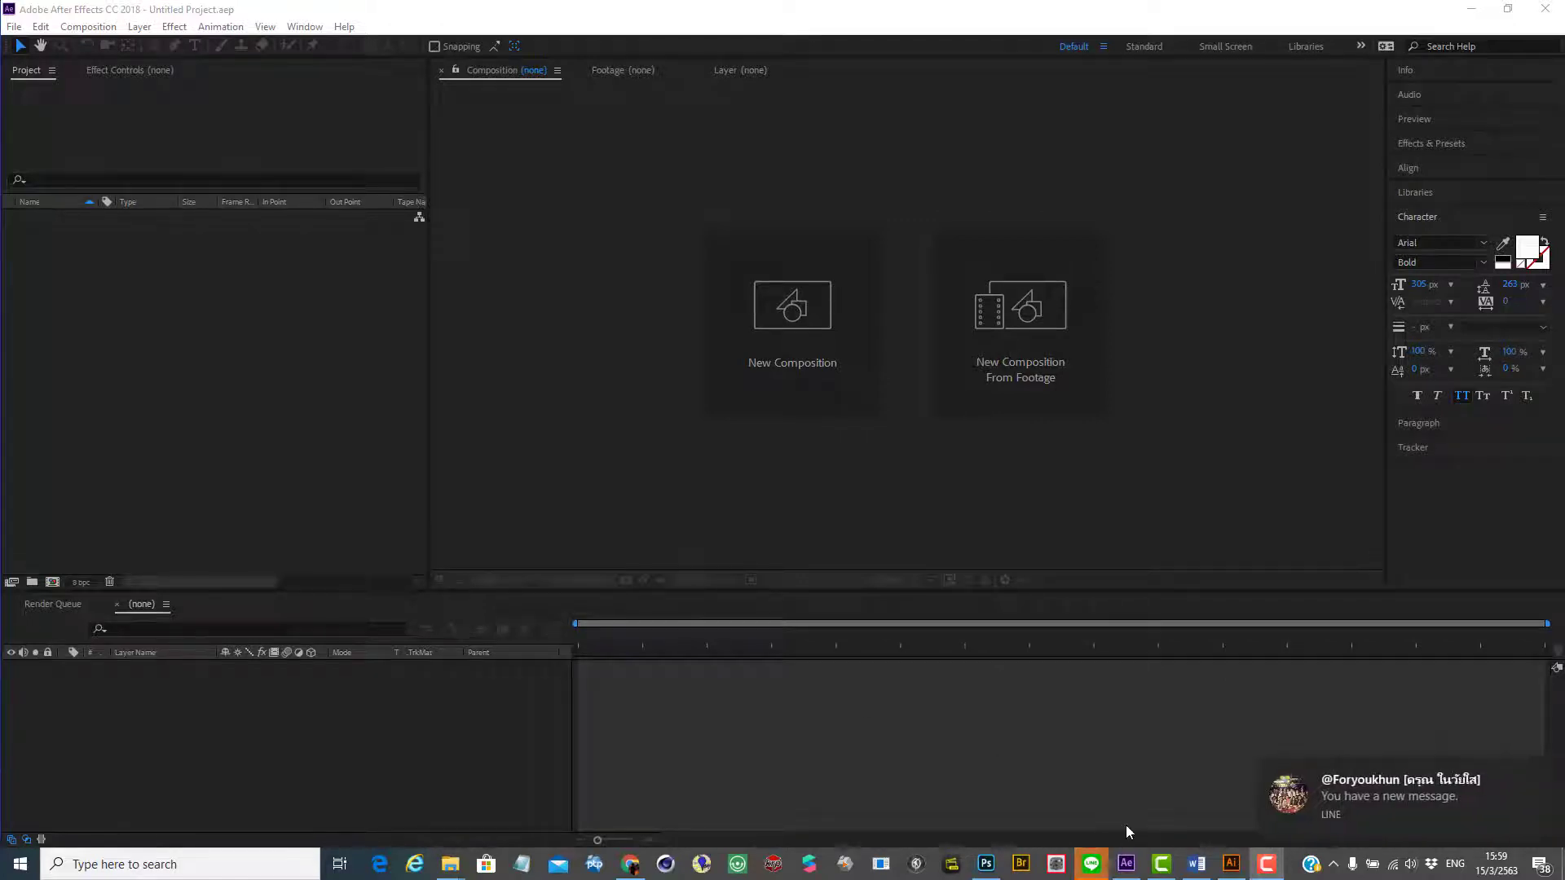
Bring Balloon.ai to the front in Illustrator and zoom out to 33.33% to show the whole scene.
{"action": "left_click", "coordinate": [1547, 773]}
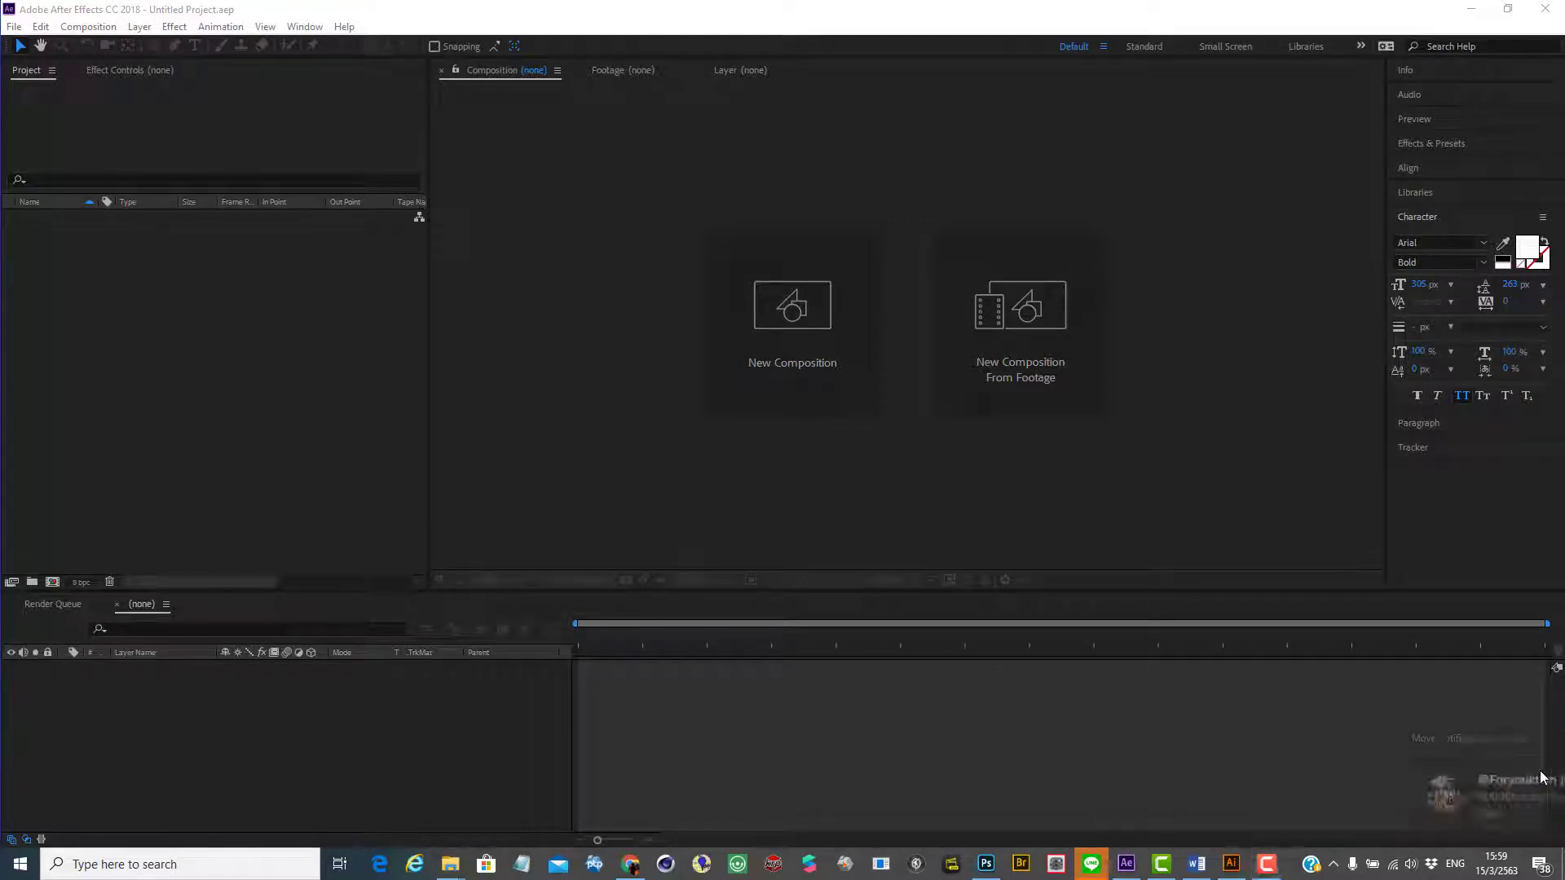
{"action": "mouse_move", "coordinate": [1198, 868]}
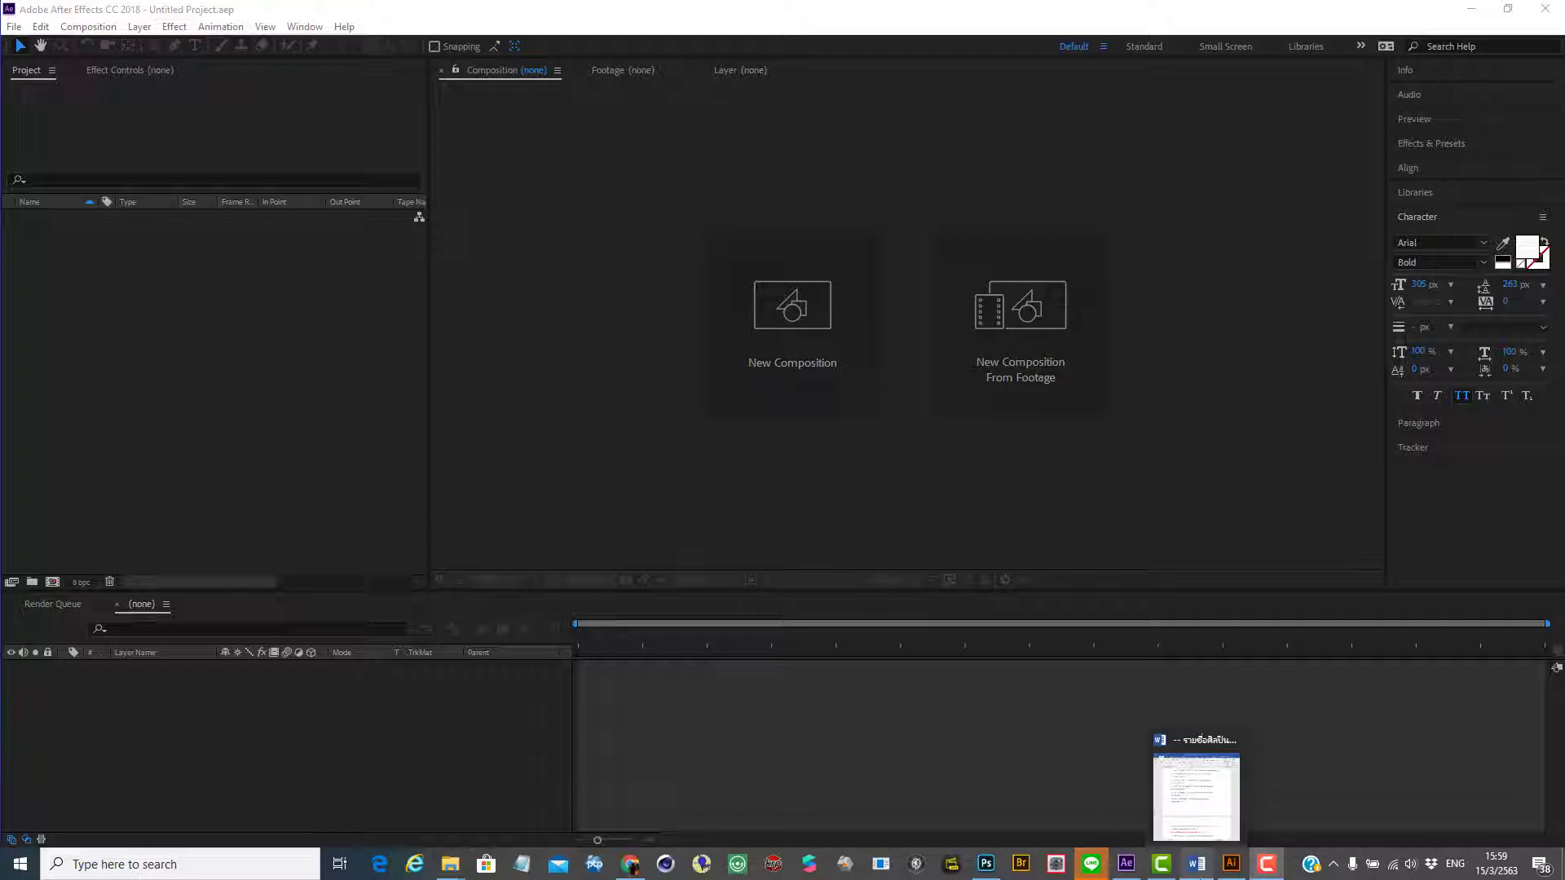
{"action": "left_click", "coordinate": [1233, 866]}
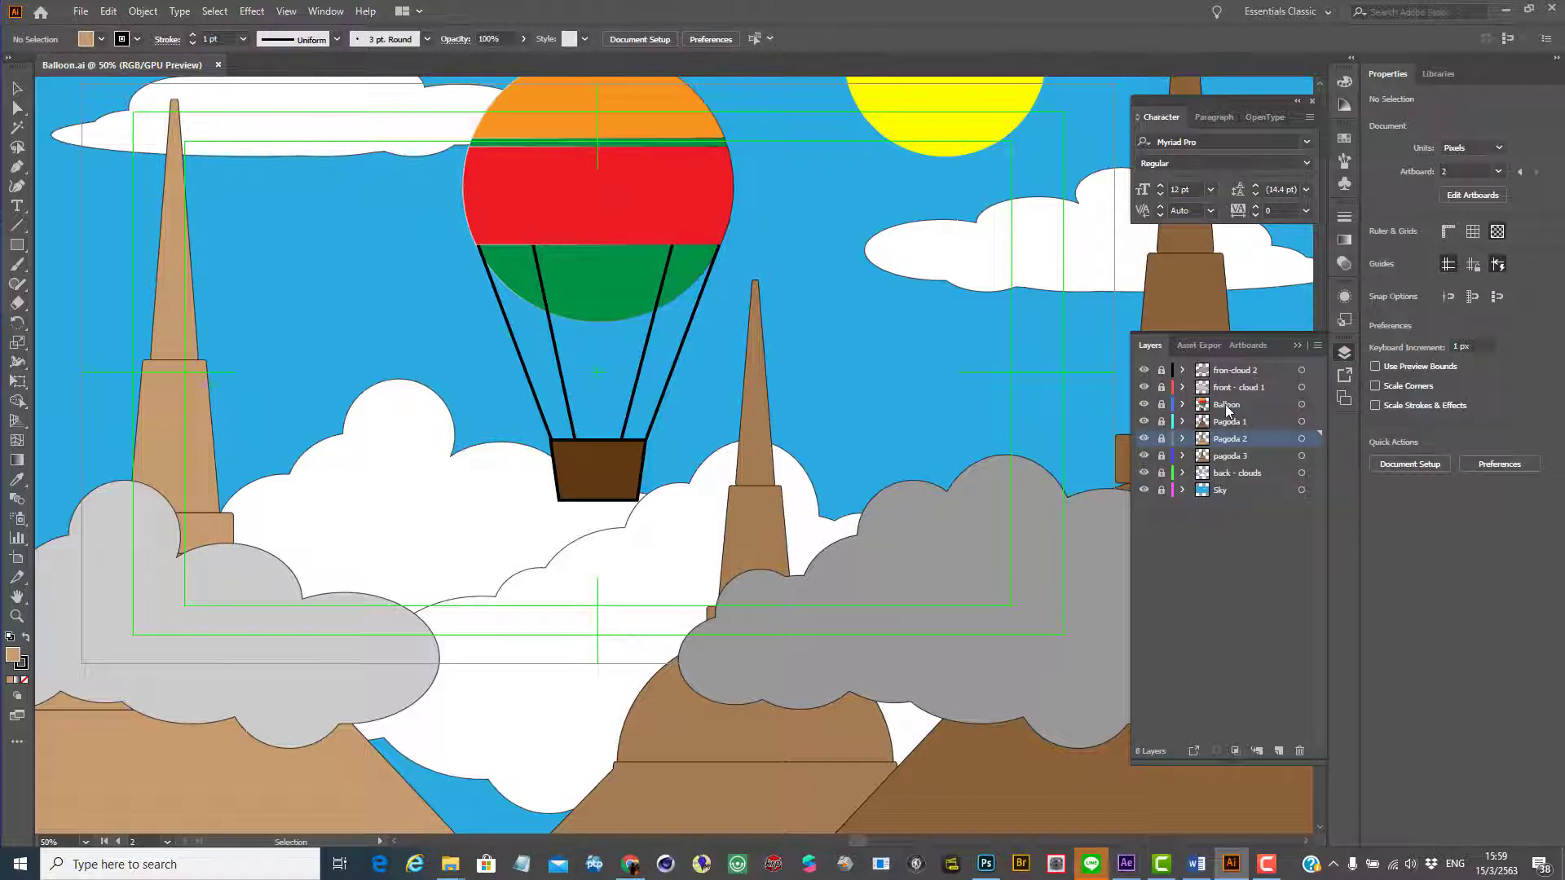
{"action": "left_click", "coordinate": [754, 395], "text": "ctrl+alt"}
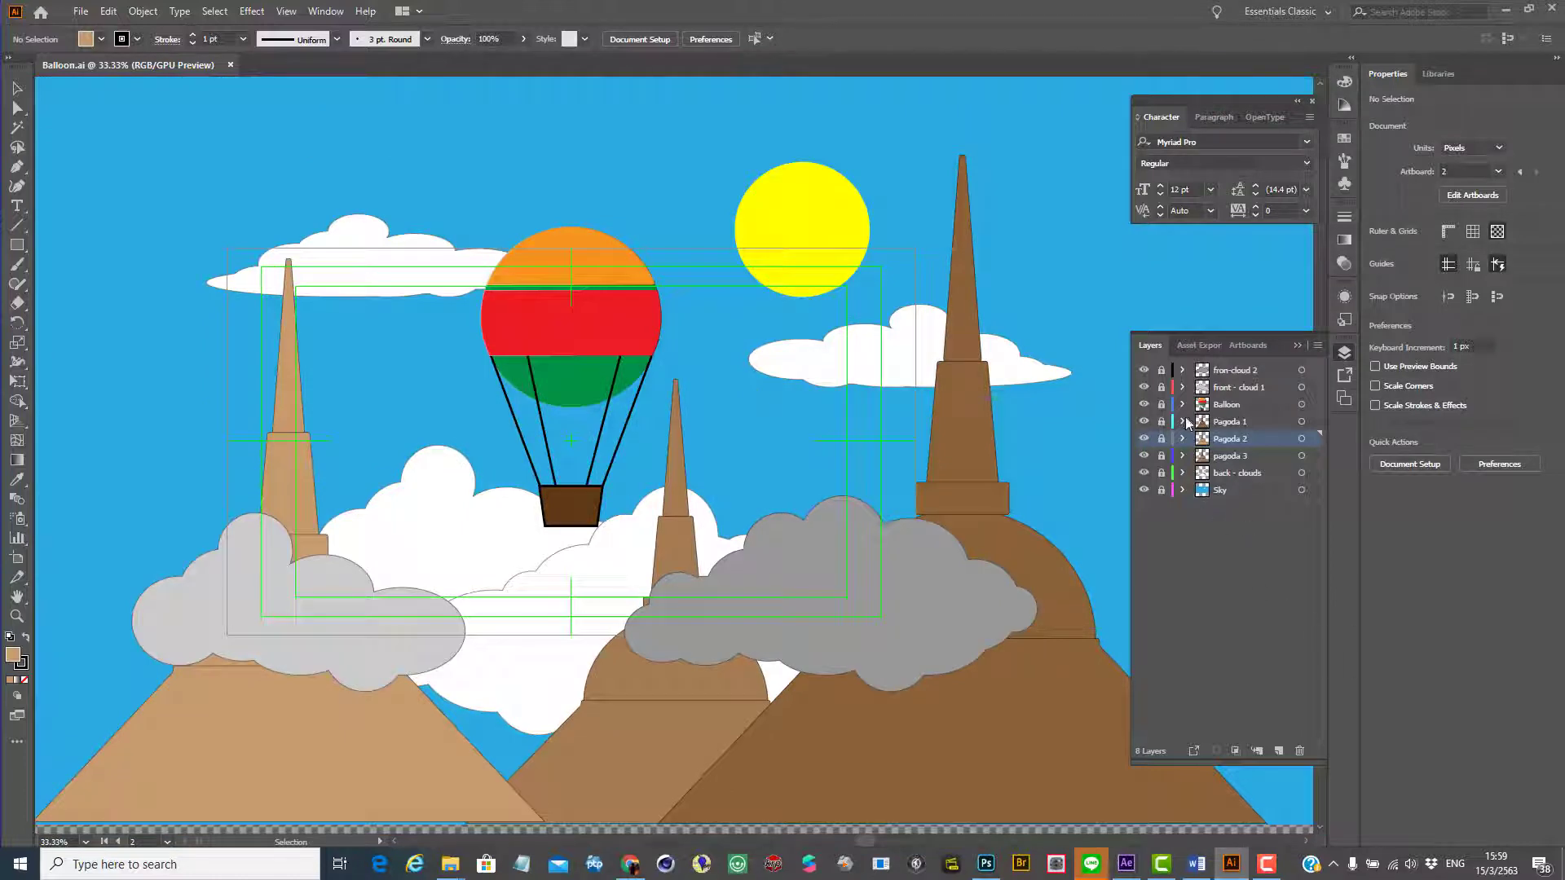
Toggle the grey cloud, balloon and right pagoda layers off and on to identify each.
{"action": "left_click", "coordinate": [1144, 372]}
{"action": "left_click", "coordinate": [1144, 371]}
{"action": "left_click", "coordinate": [1143, 388]}
{"action": "left_click", "coordinate": [1144, 389]}
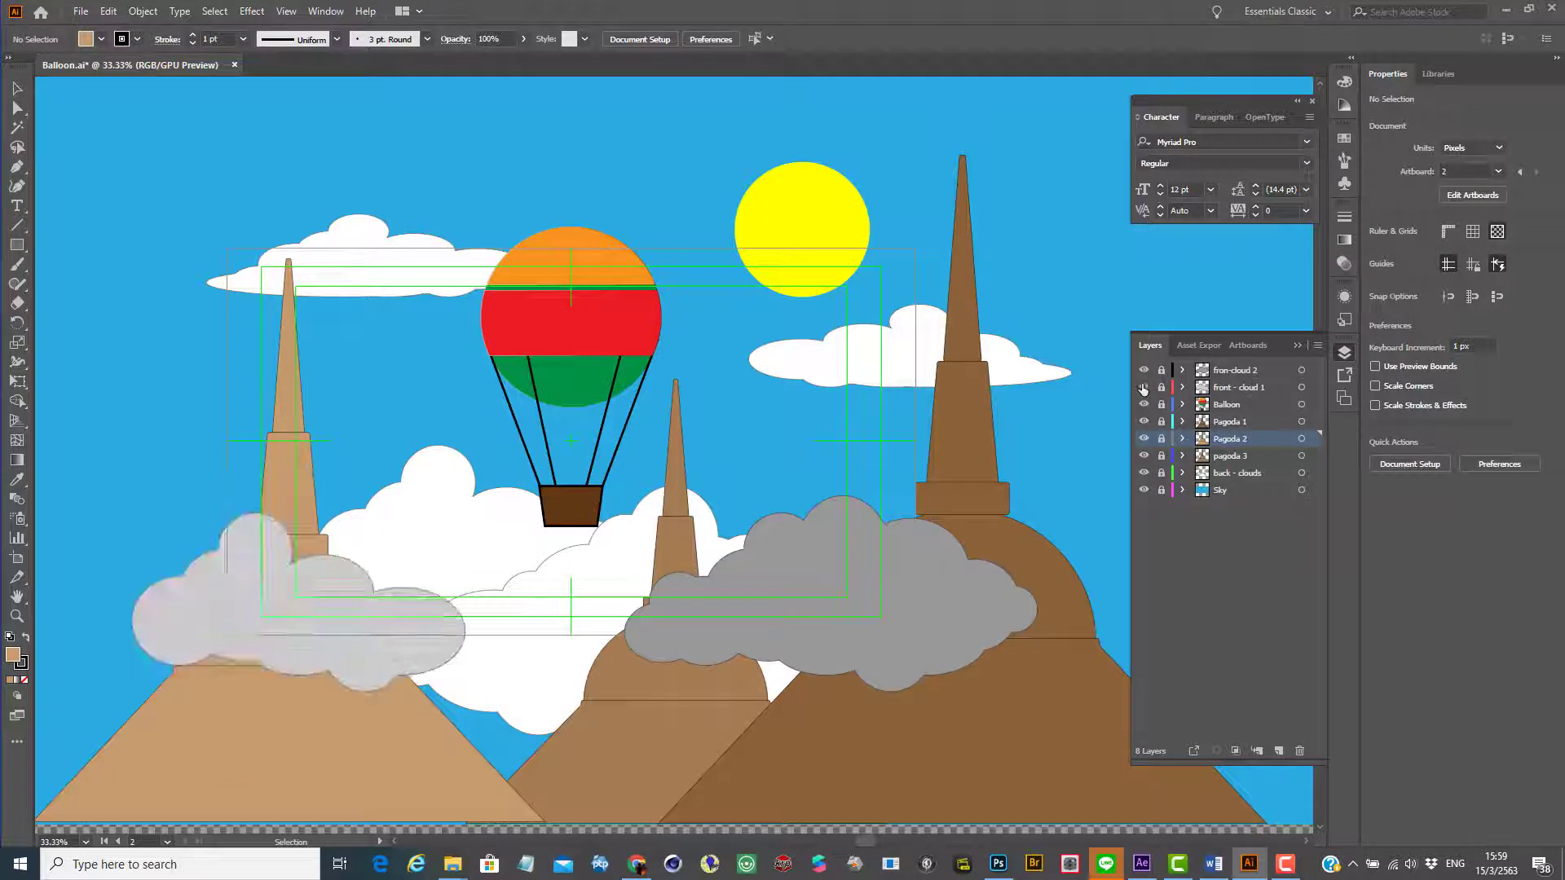
{"action": "left_click", "coordinate": [1144, 406]}
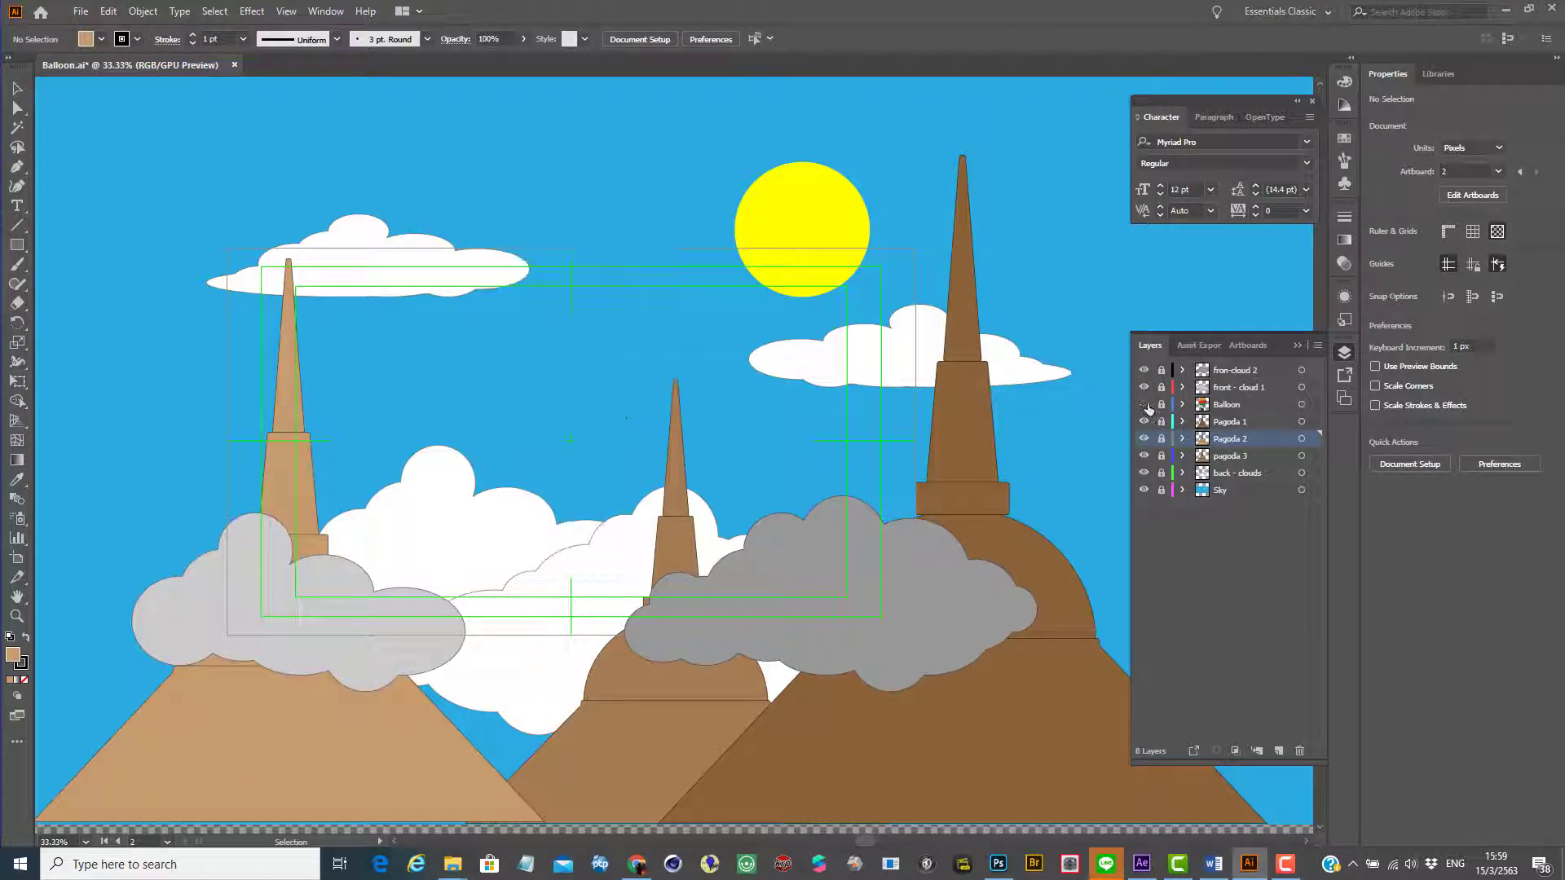
{"action": "left_click", "coordinate": [1145, 405]}
{"action": "left_click", "coordinate": [1145, 405]}
{"action": "left_click", "coordinate": [1144, 405]}
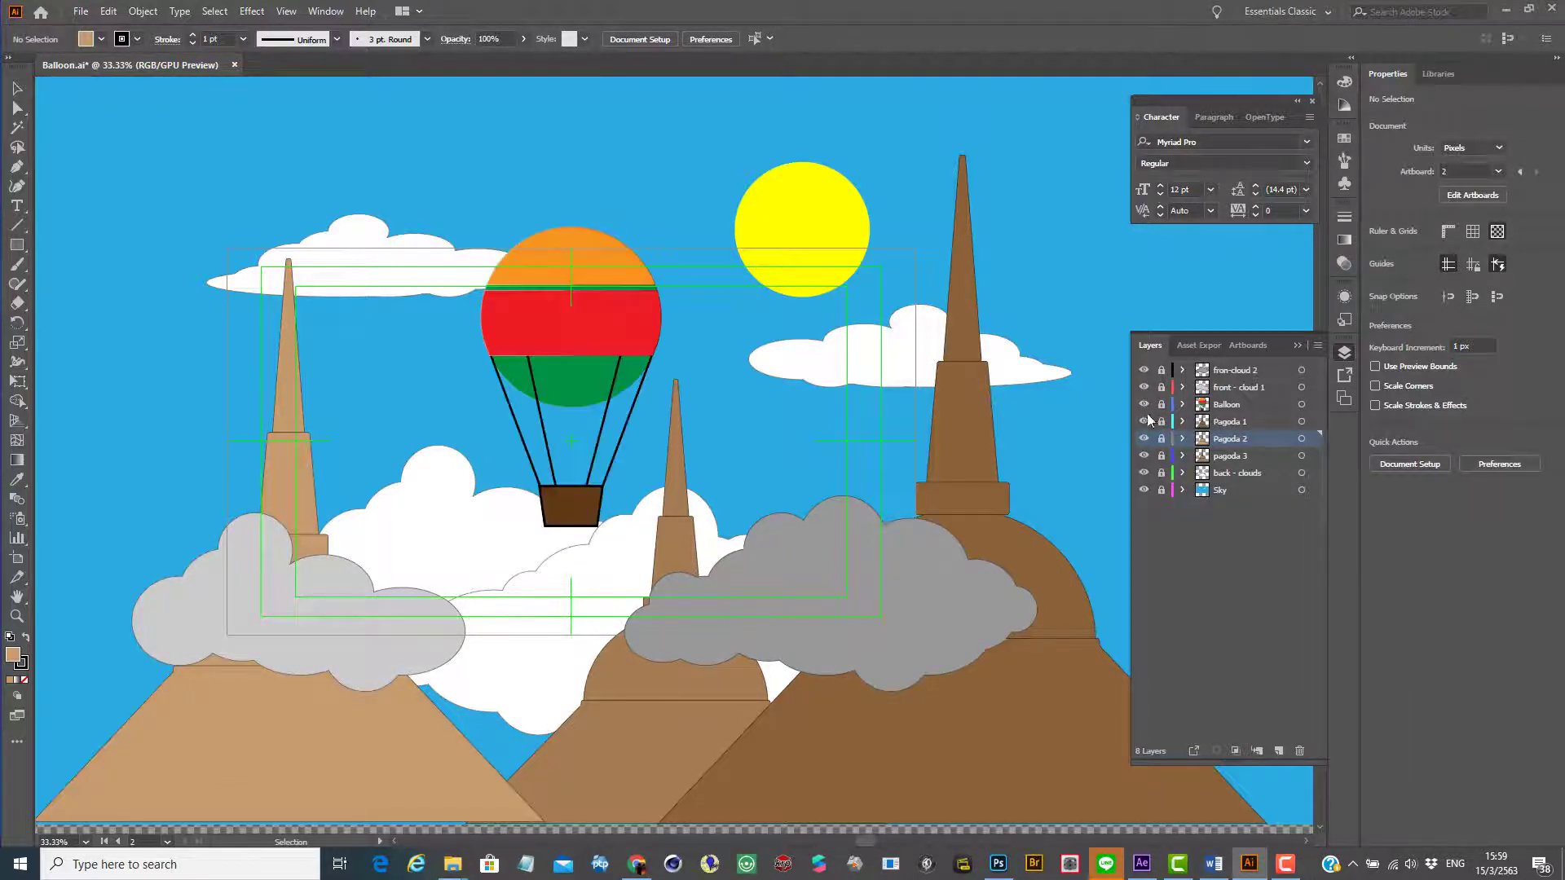
{"action": "left_click", "coordinate": [1145, 421]}
{"action": "left_click", "coordinate": [1144, 421]}
Check the left and middle pagoda, back cloud and Sky layers, then save Balloon.ai.
{"action": "left_click", "coordinate": [1145, 438]}
{"action": "left_click", "coordinate": [1144, 439]}
{"action": "left_click", "coordinate": [1144, 456]}
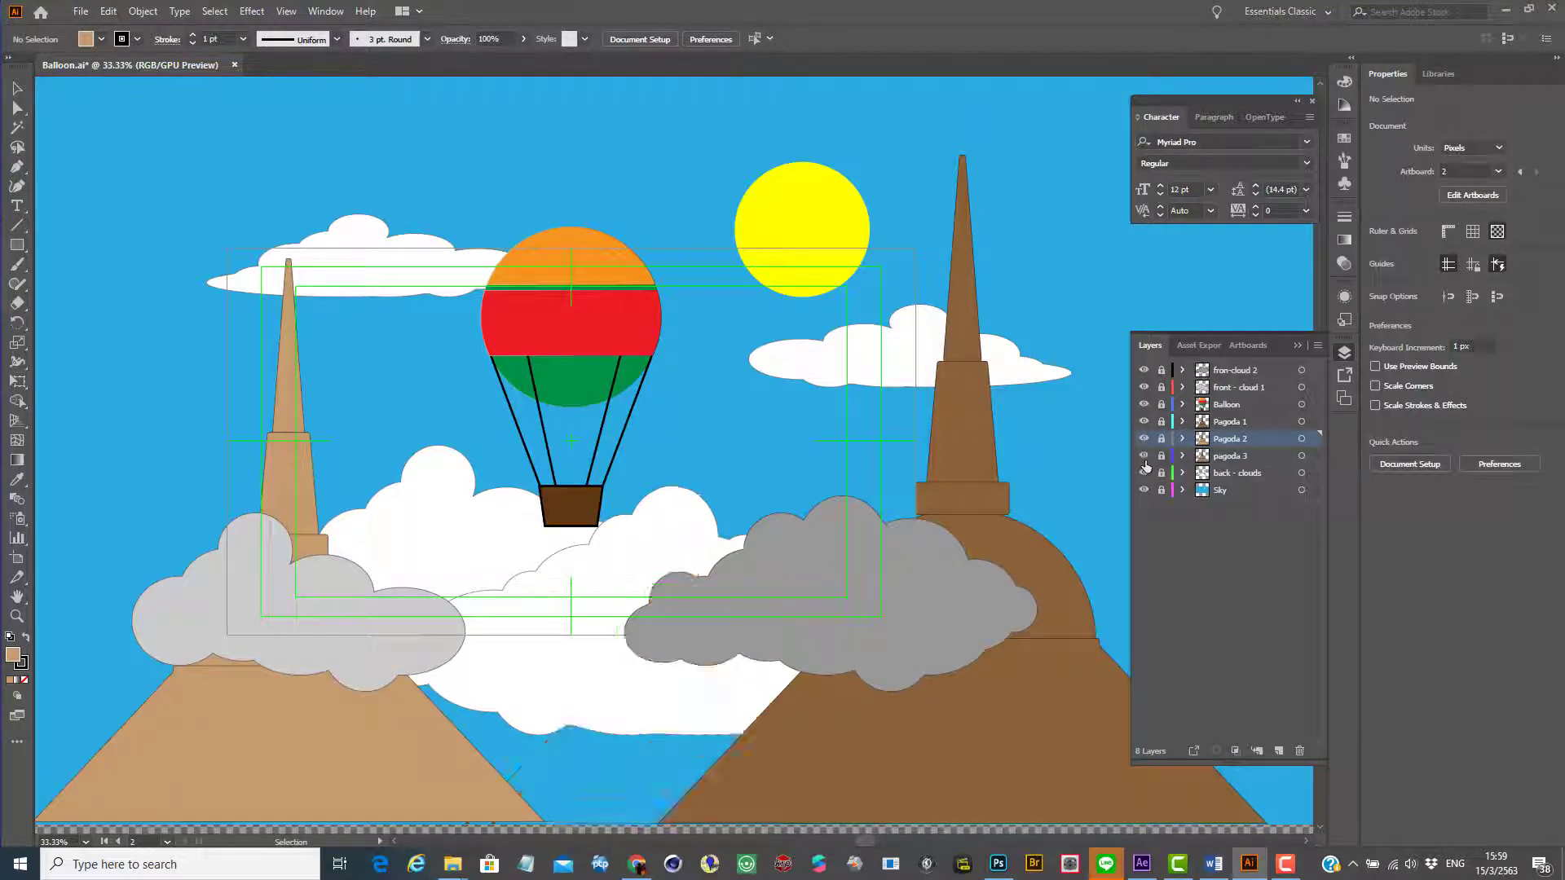
{"action": "left_click", "coordinate": [1145, 456]}
{"action": "left_click", "coordinate": [1144, 473]}
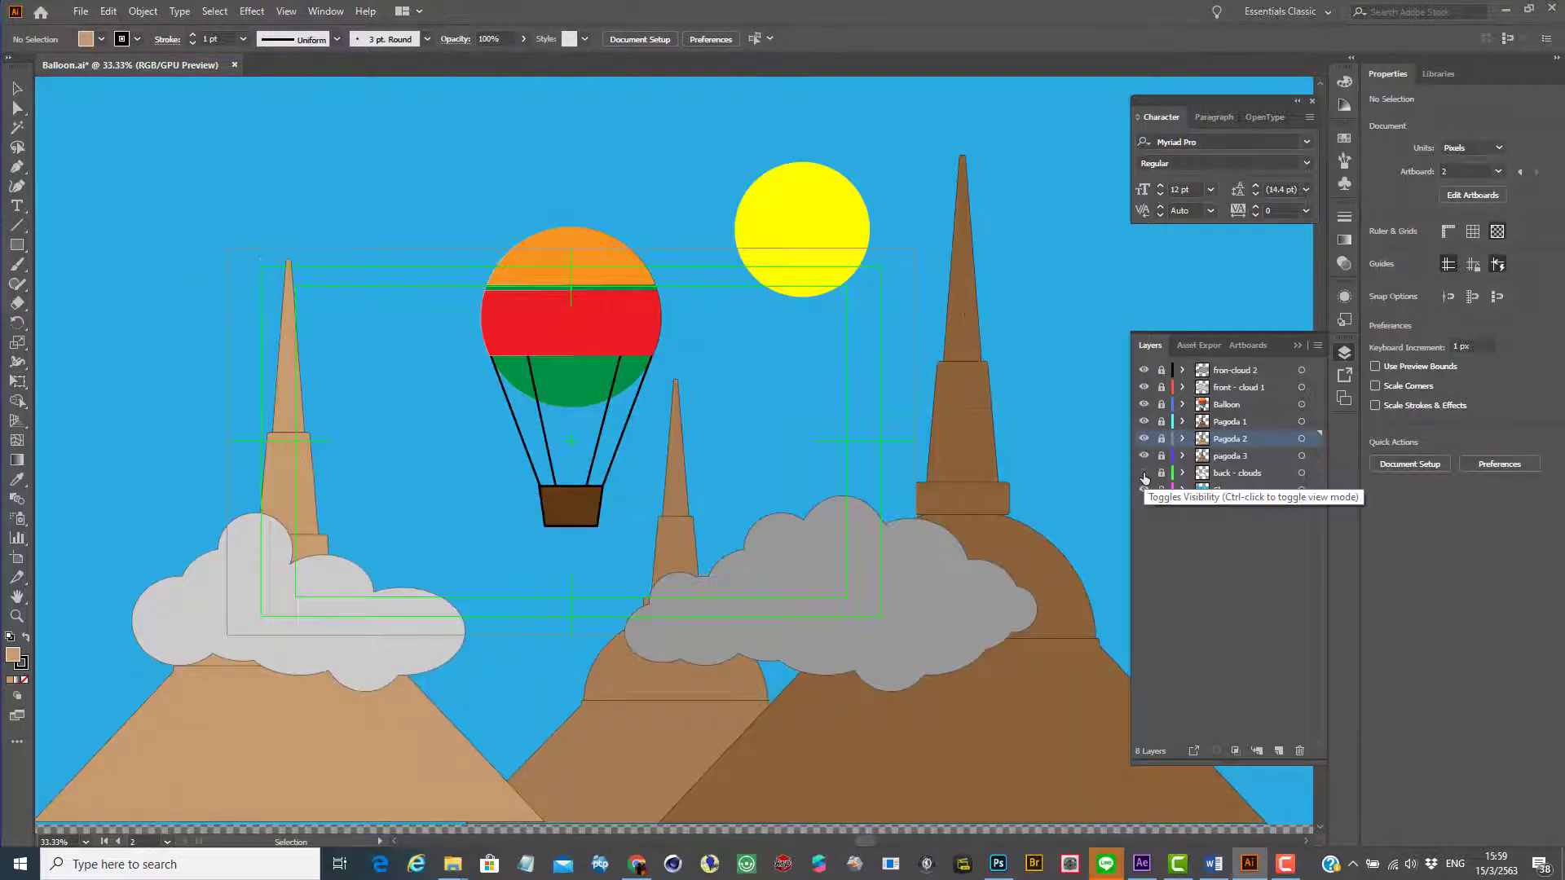
{"action": "left_click", "coordinate": [1144, 472]}
{"action": "left_click", "coordinate": [1143, 490]}
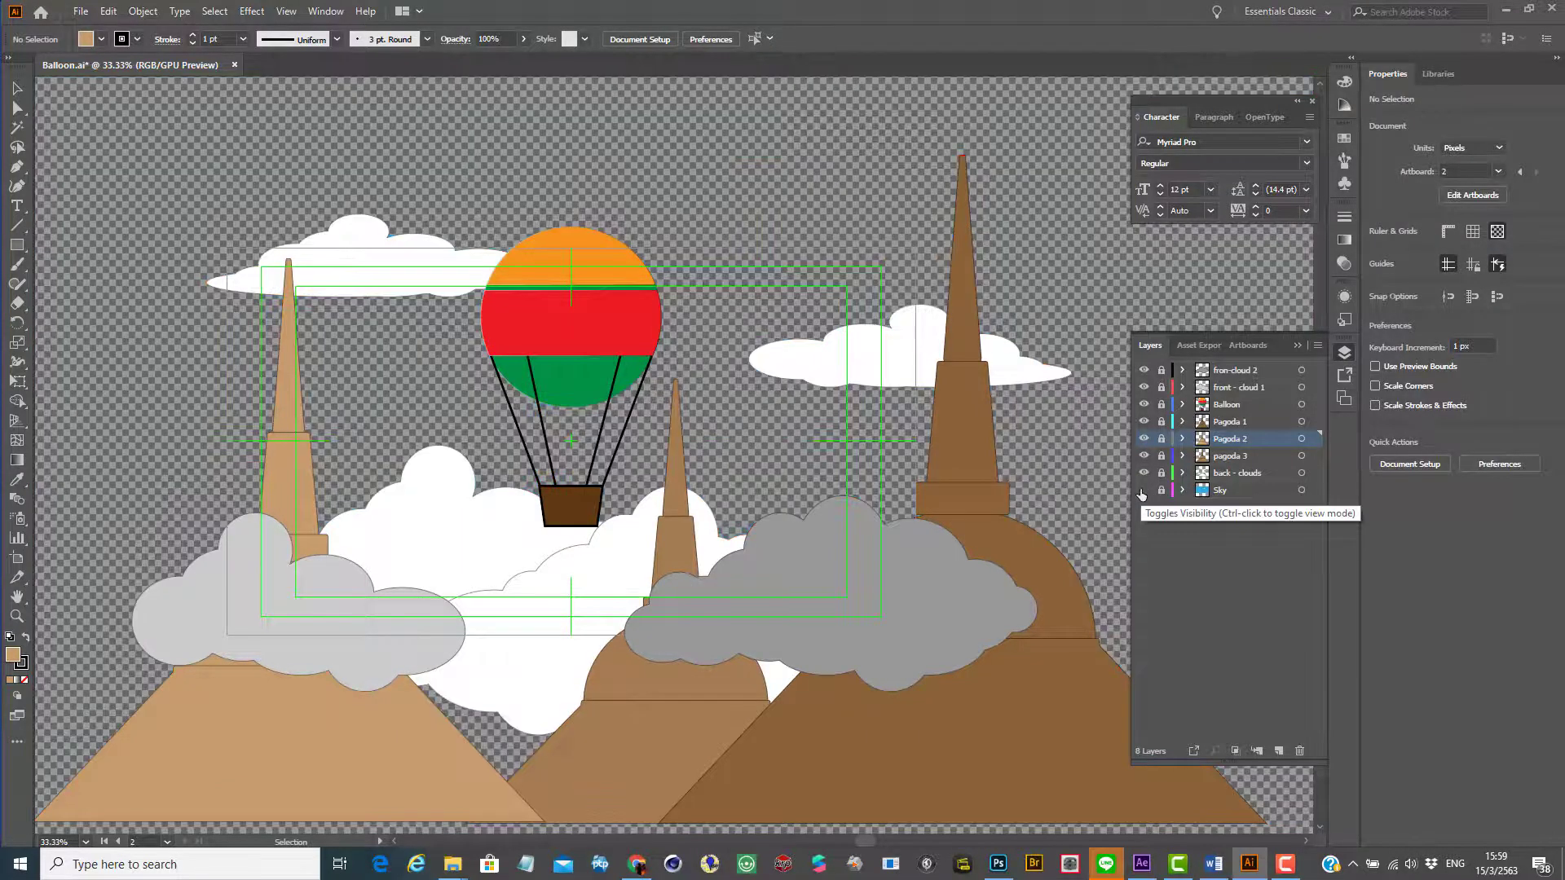
{"action": "left_click", "coordinate": [1143, 490]}
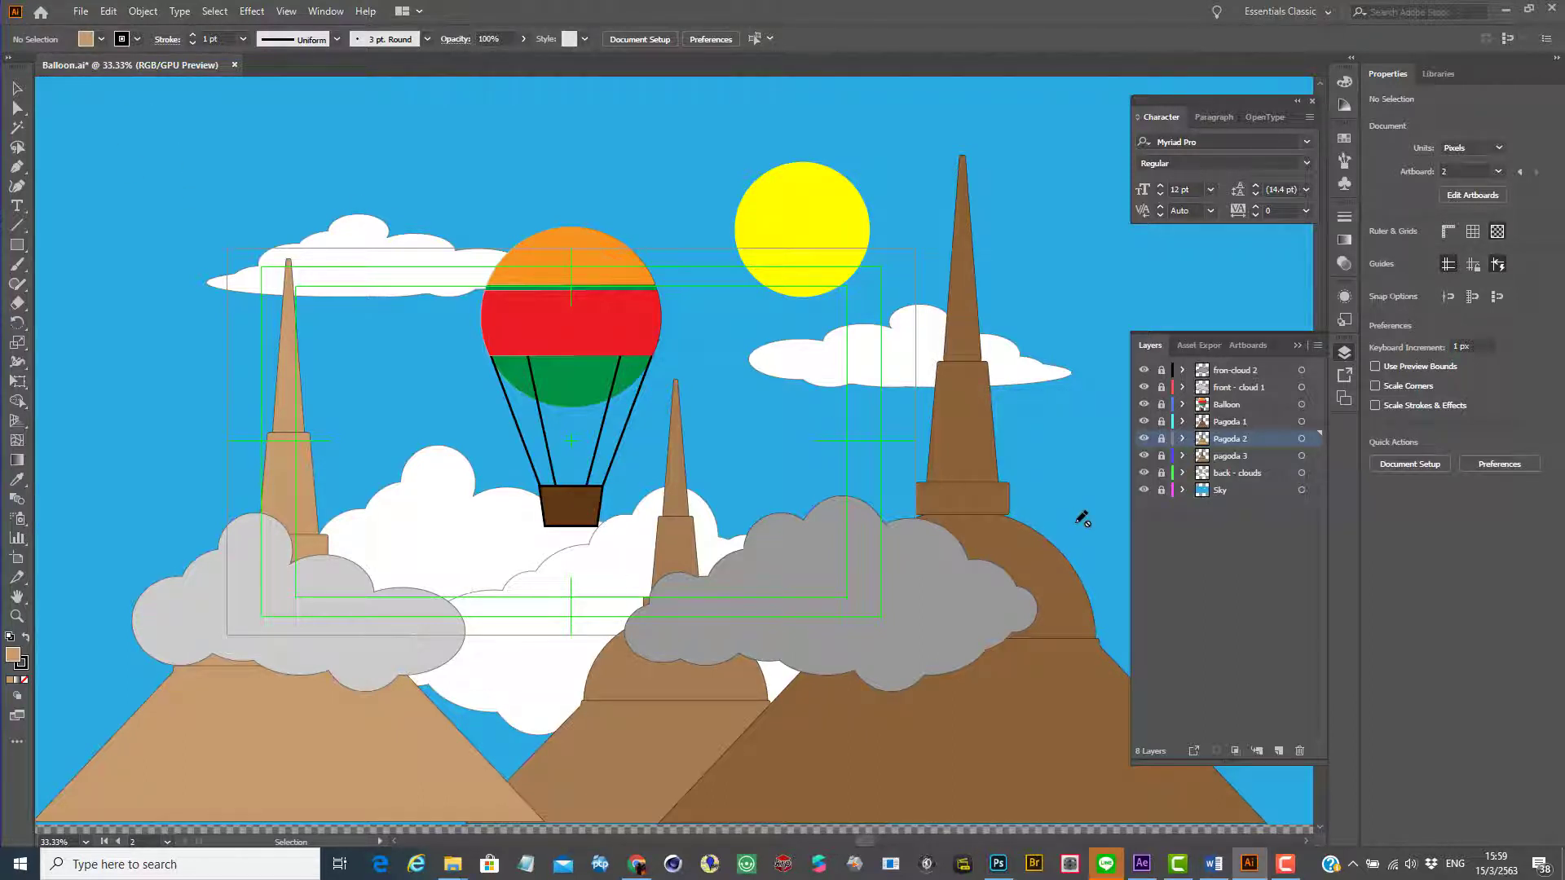
{"action": "key", "text": "ctrl+s"}
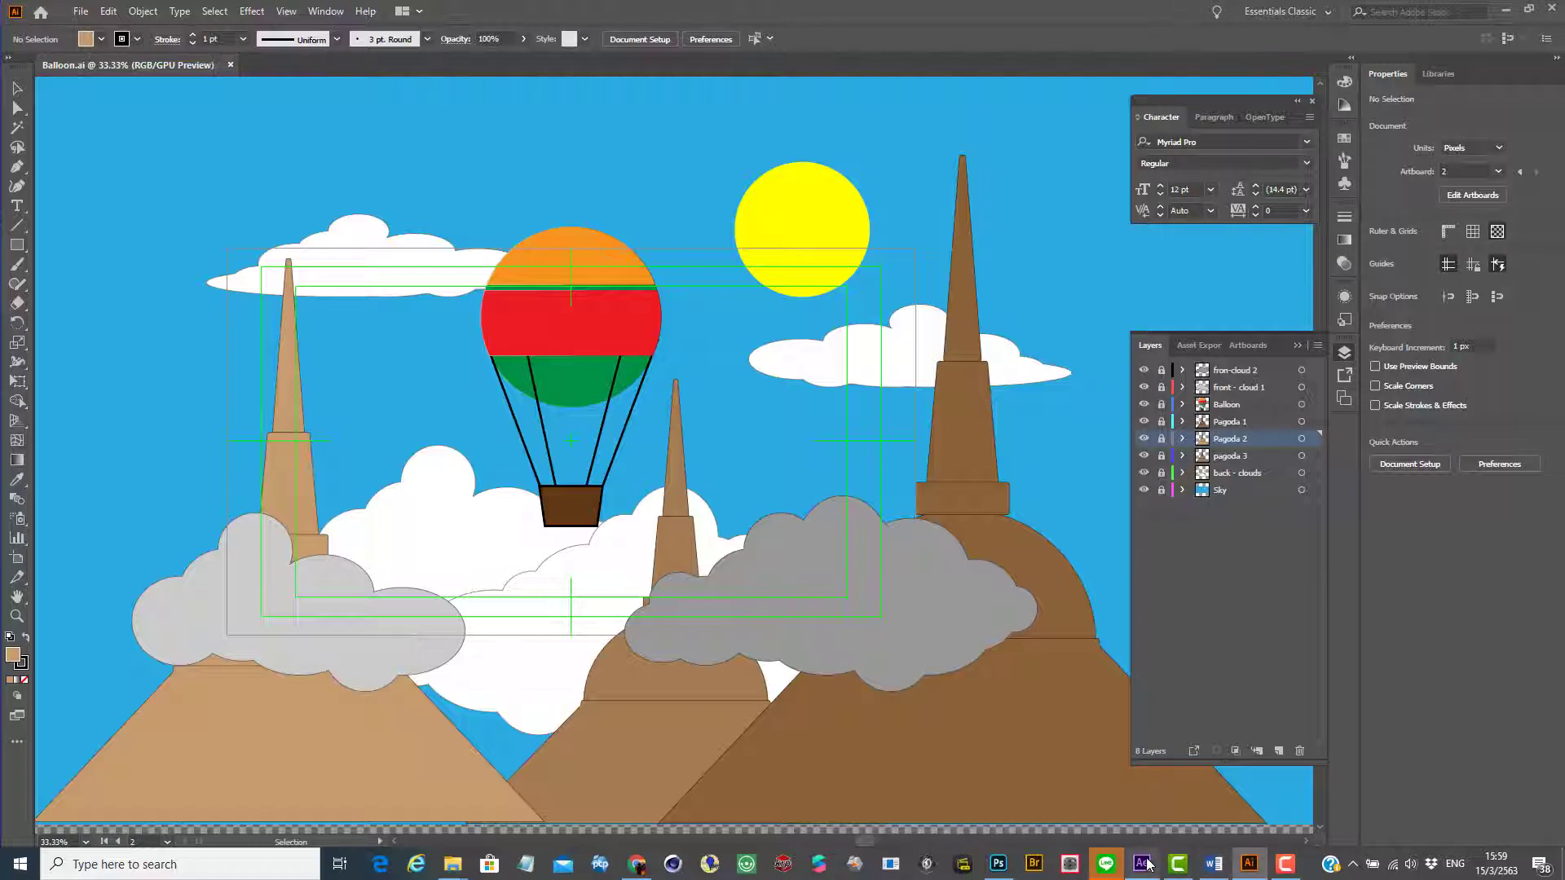
{"action": "left_click", "coordinate": [1143, 864]}
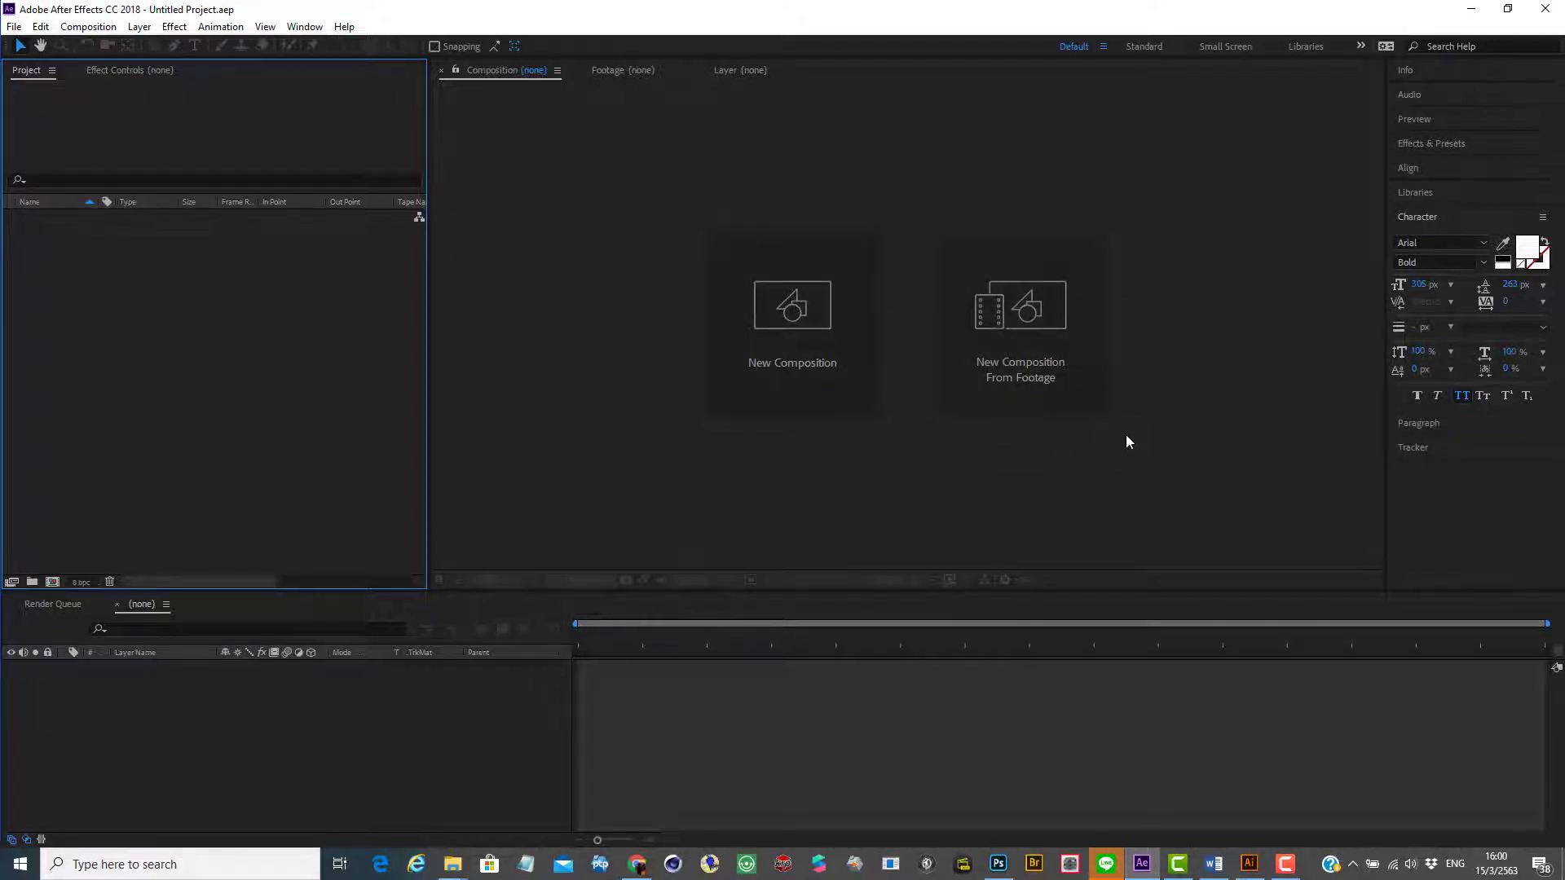
Use New Composition From Footage to import Balloon.ai.
{"action": "left_click", "coordinate": [1042, 321]}
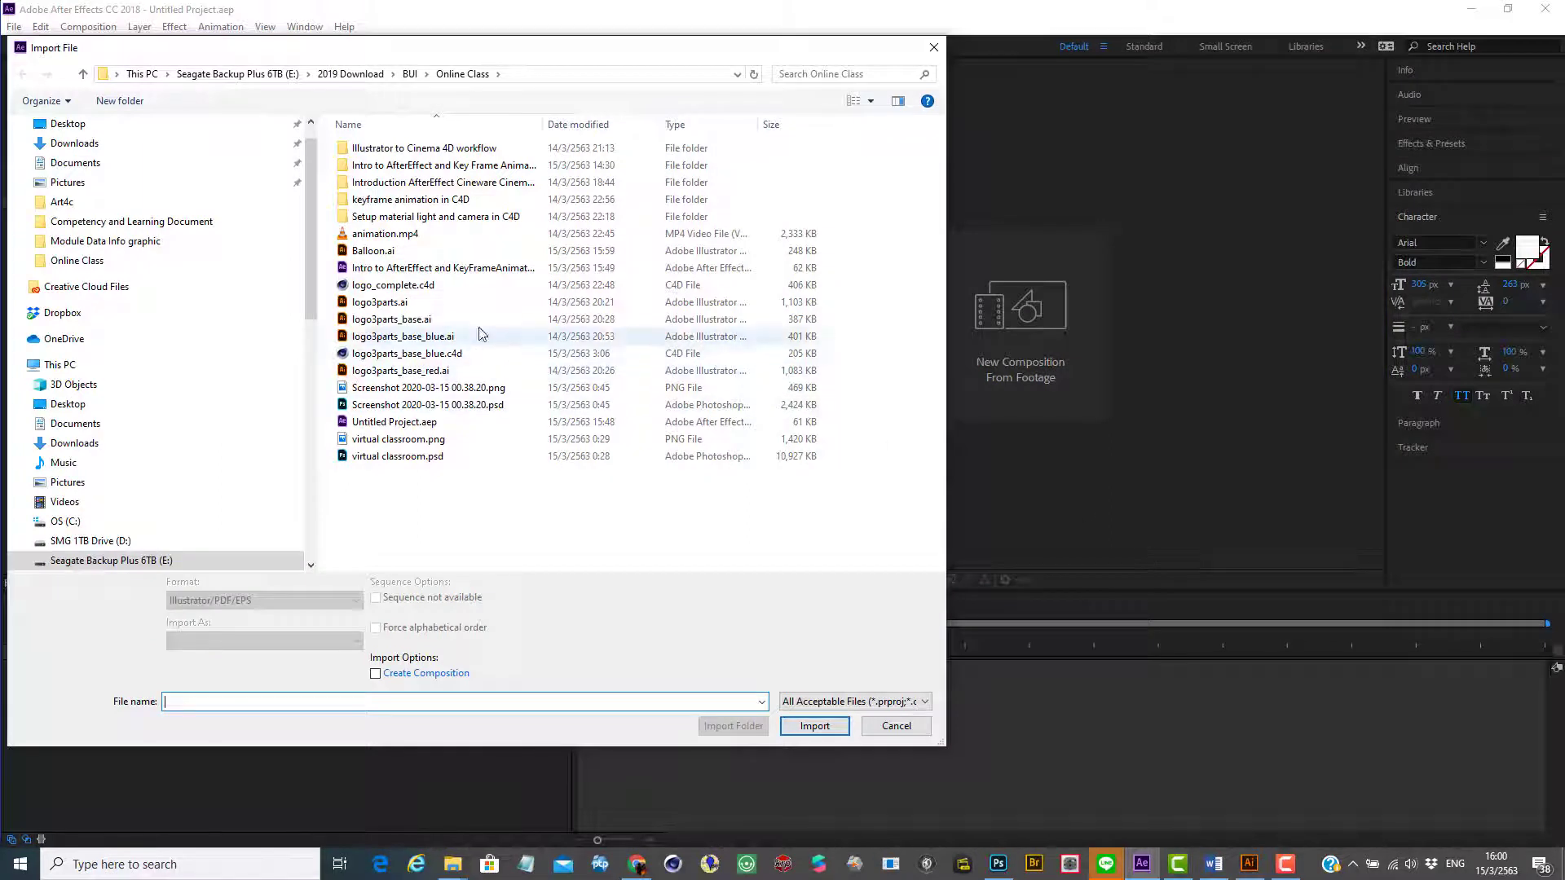
{"action": "left_click", "coordinate": [375, 257]}
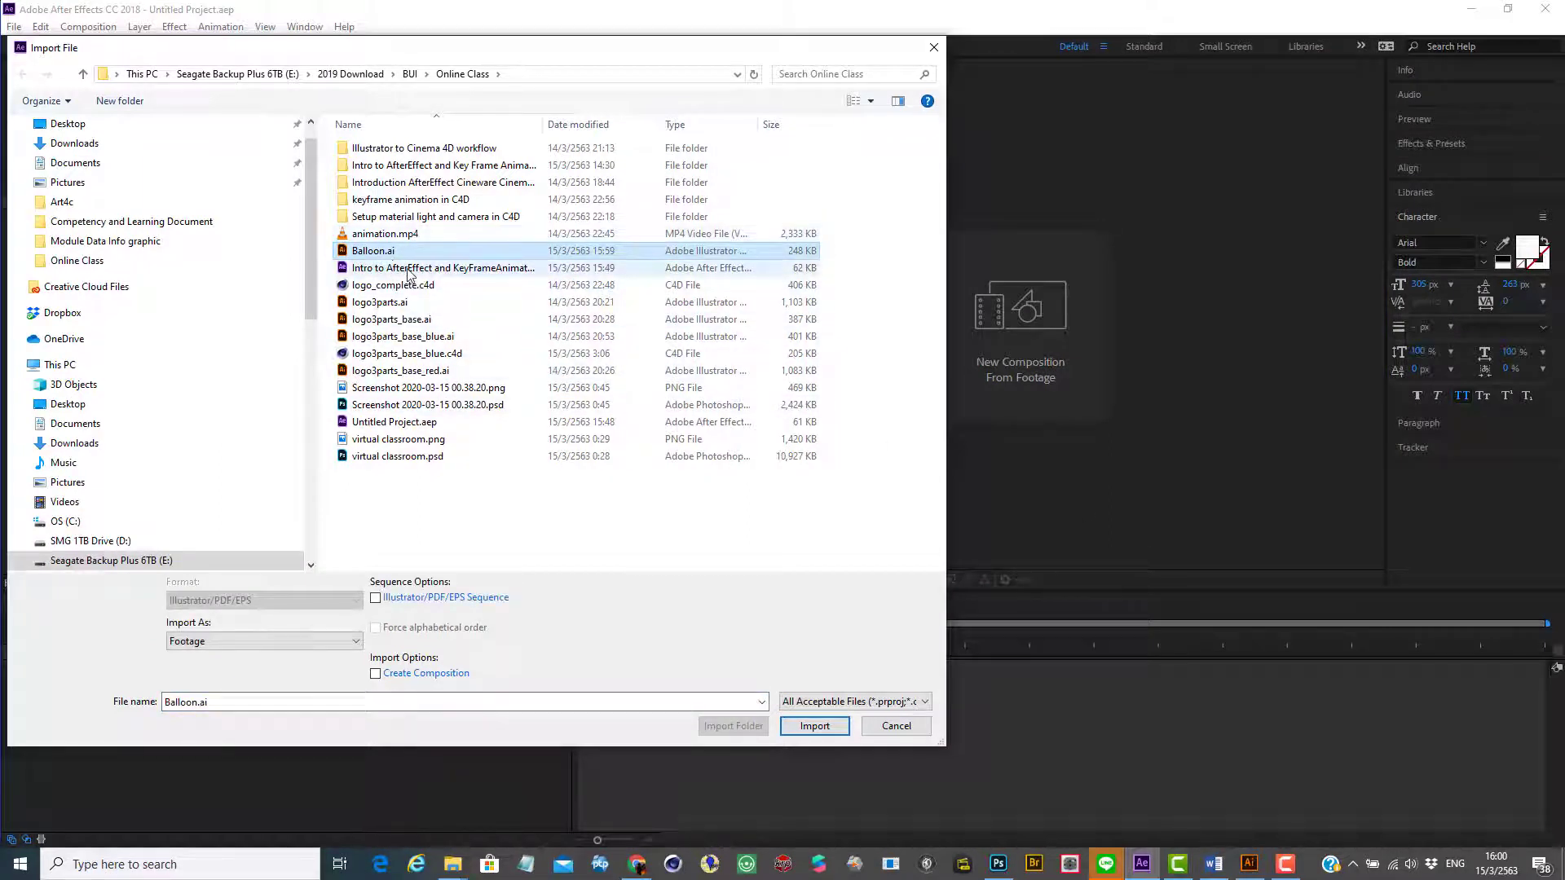
{"action": "left_click", "coordinate": [816, 726]}
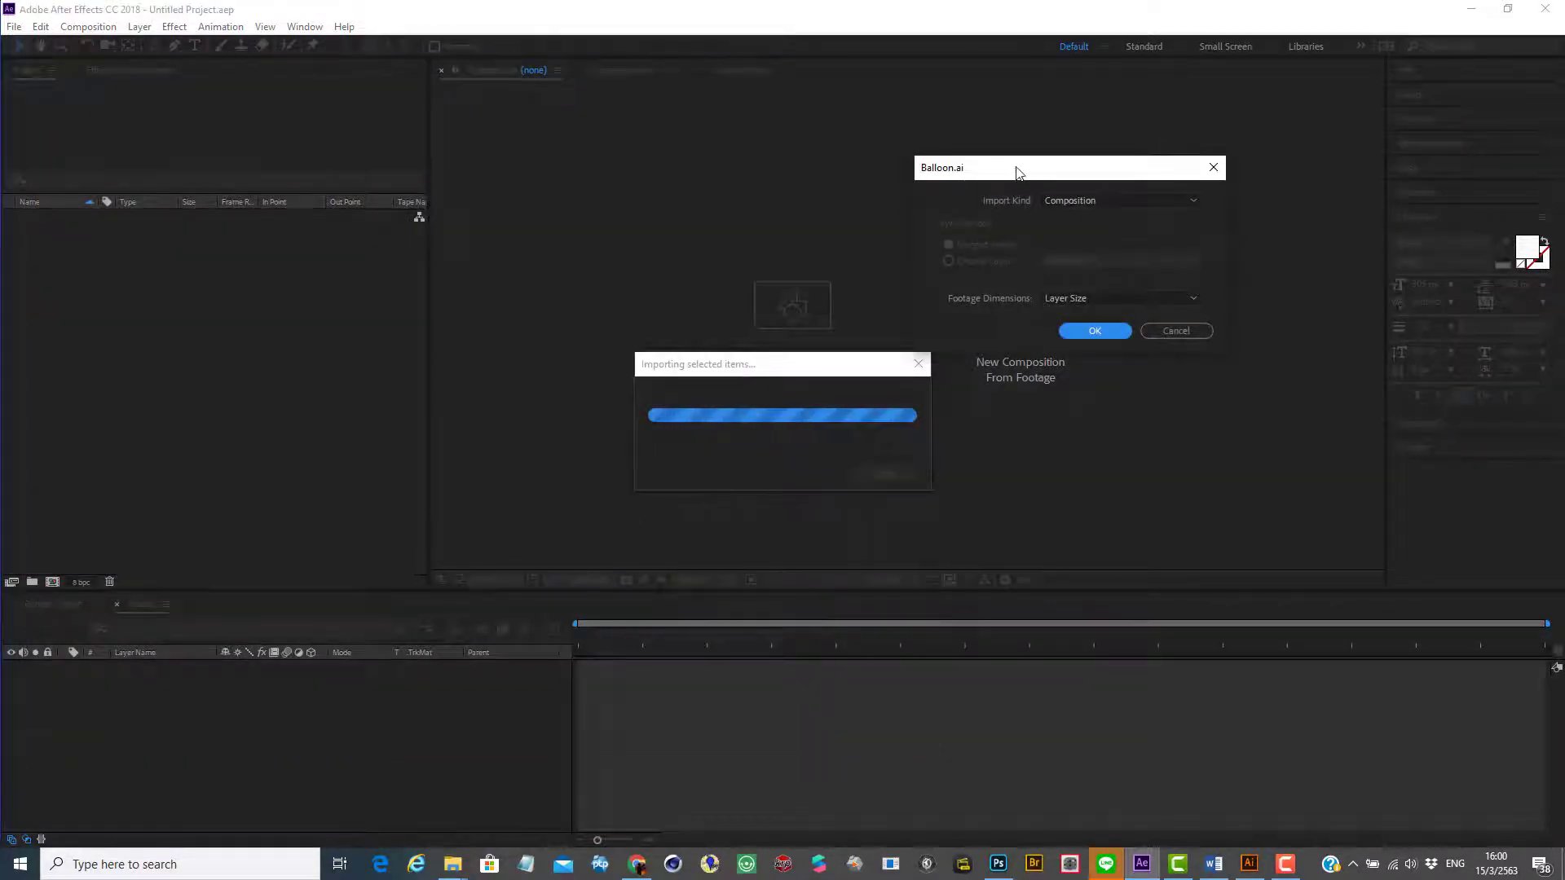
Set Import Kind to Footage with Choose Layer fron-cloud 2 at Layer Size.
{"action": "left_click_drag", "start_coordinate": [1019, 168], "coordinate": [633, 202]}
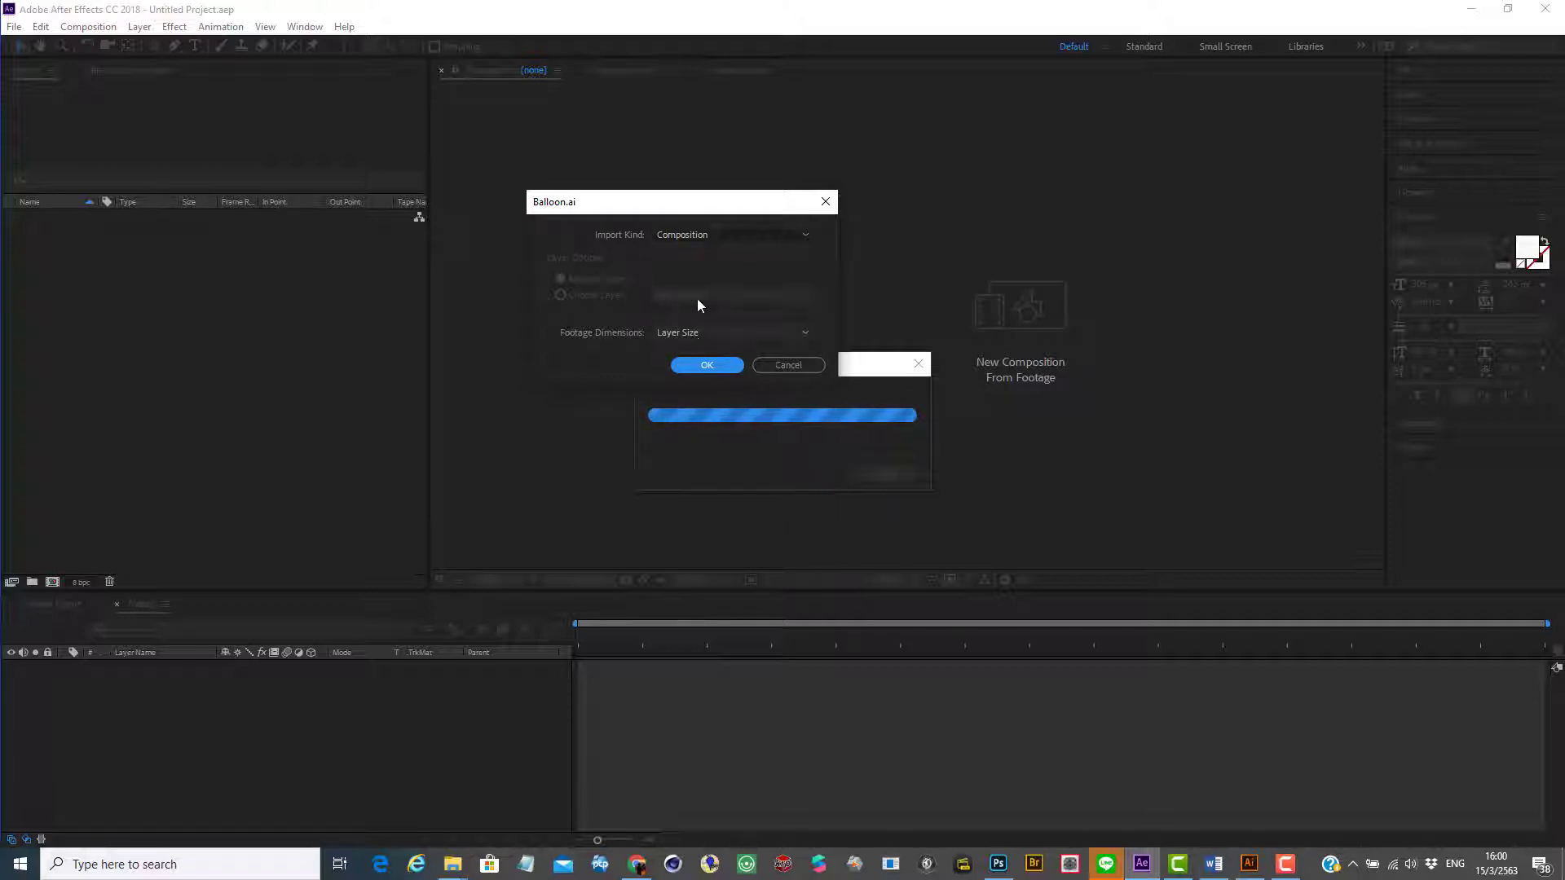
{"action": "left_click", "coordinate": [684, 235]}
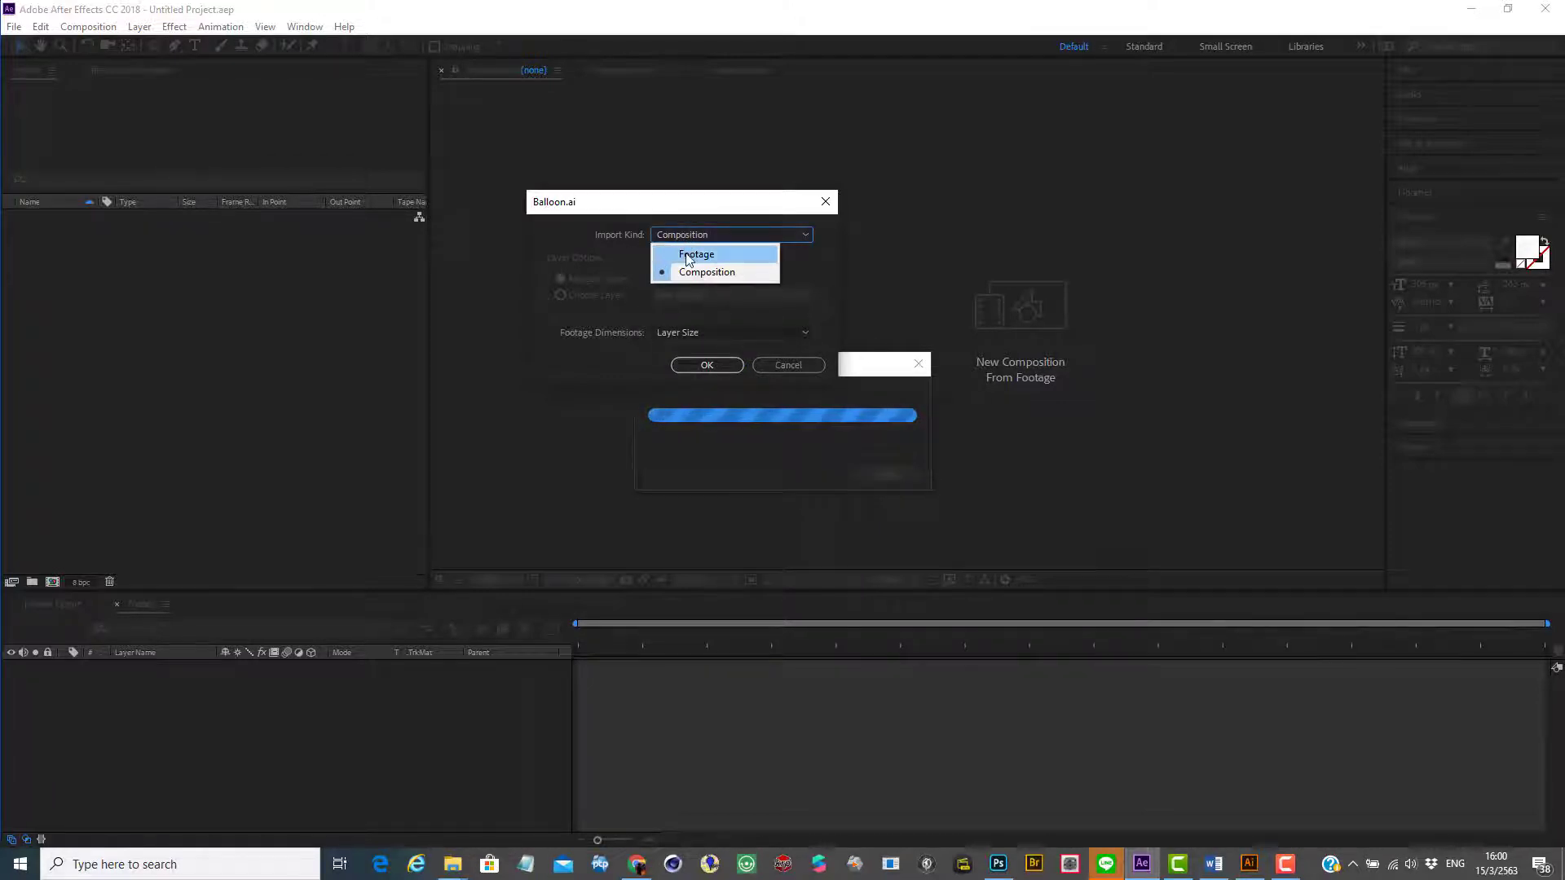
{"action": "left_click", "coordinate": [689, 254]}
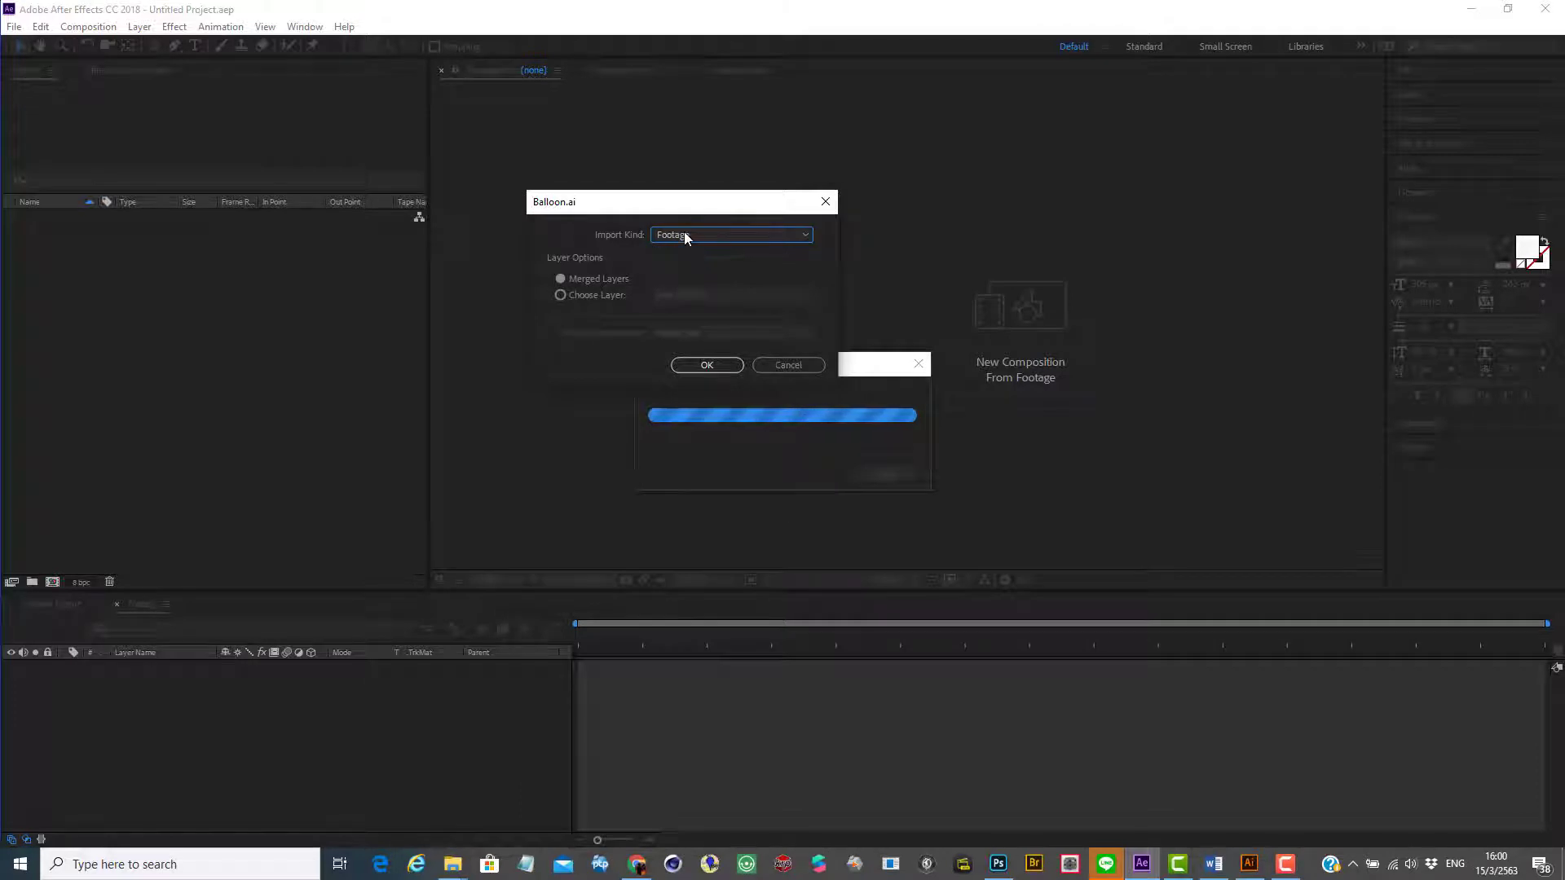
{"action": "left_click", "coordinate": [685, 236]}
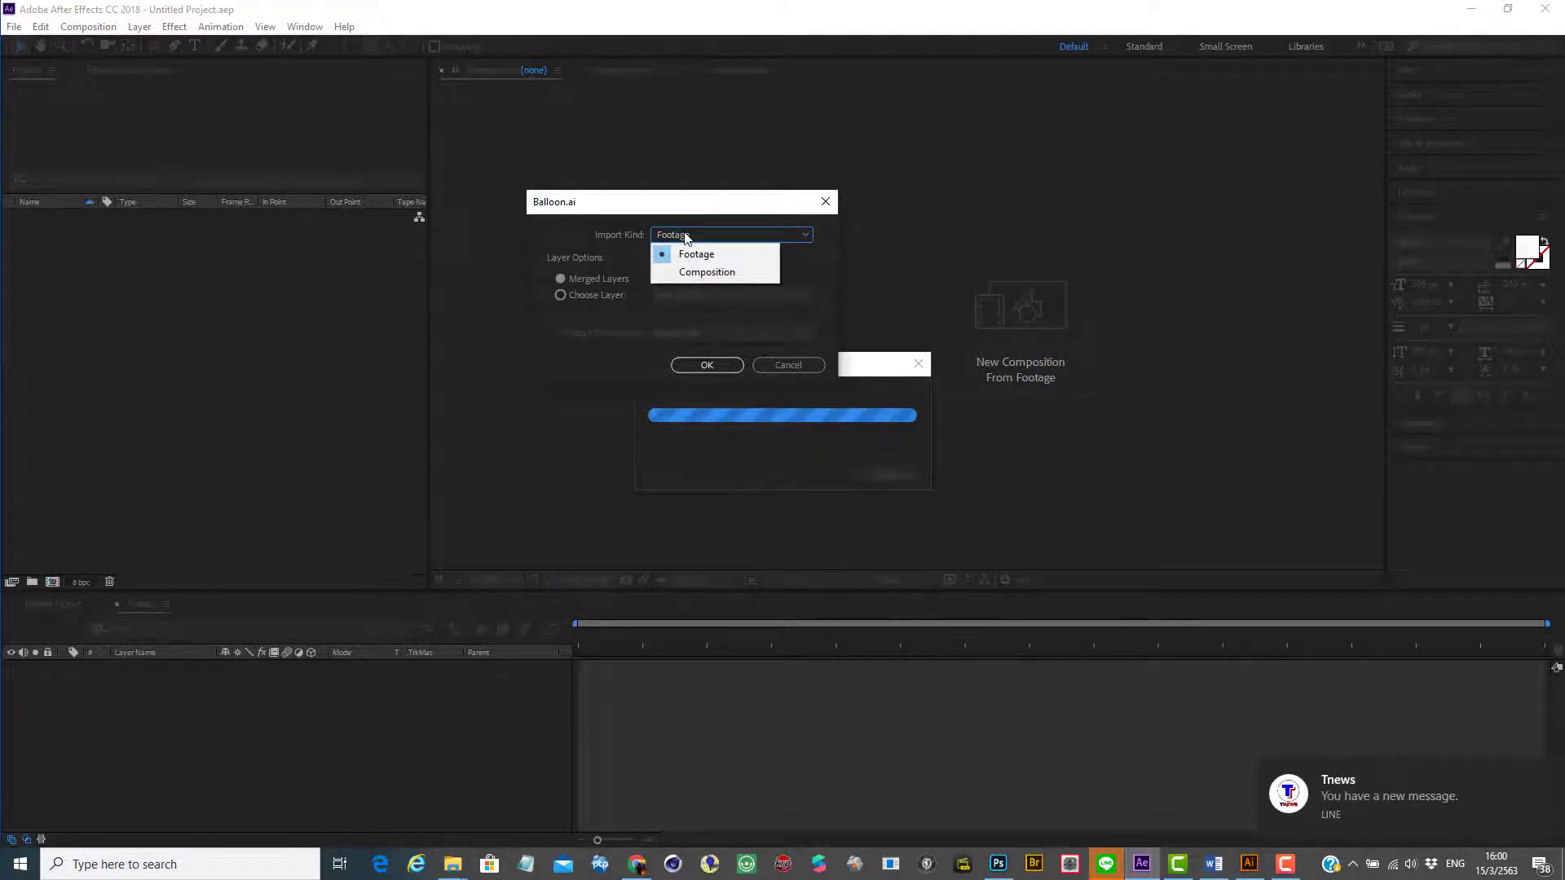
{"action": "left_click", "coordinate": [685, 235]}
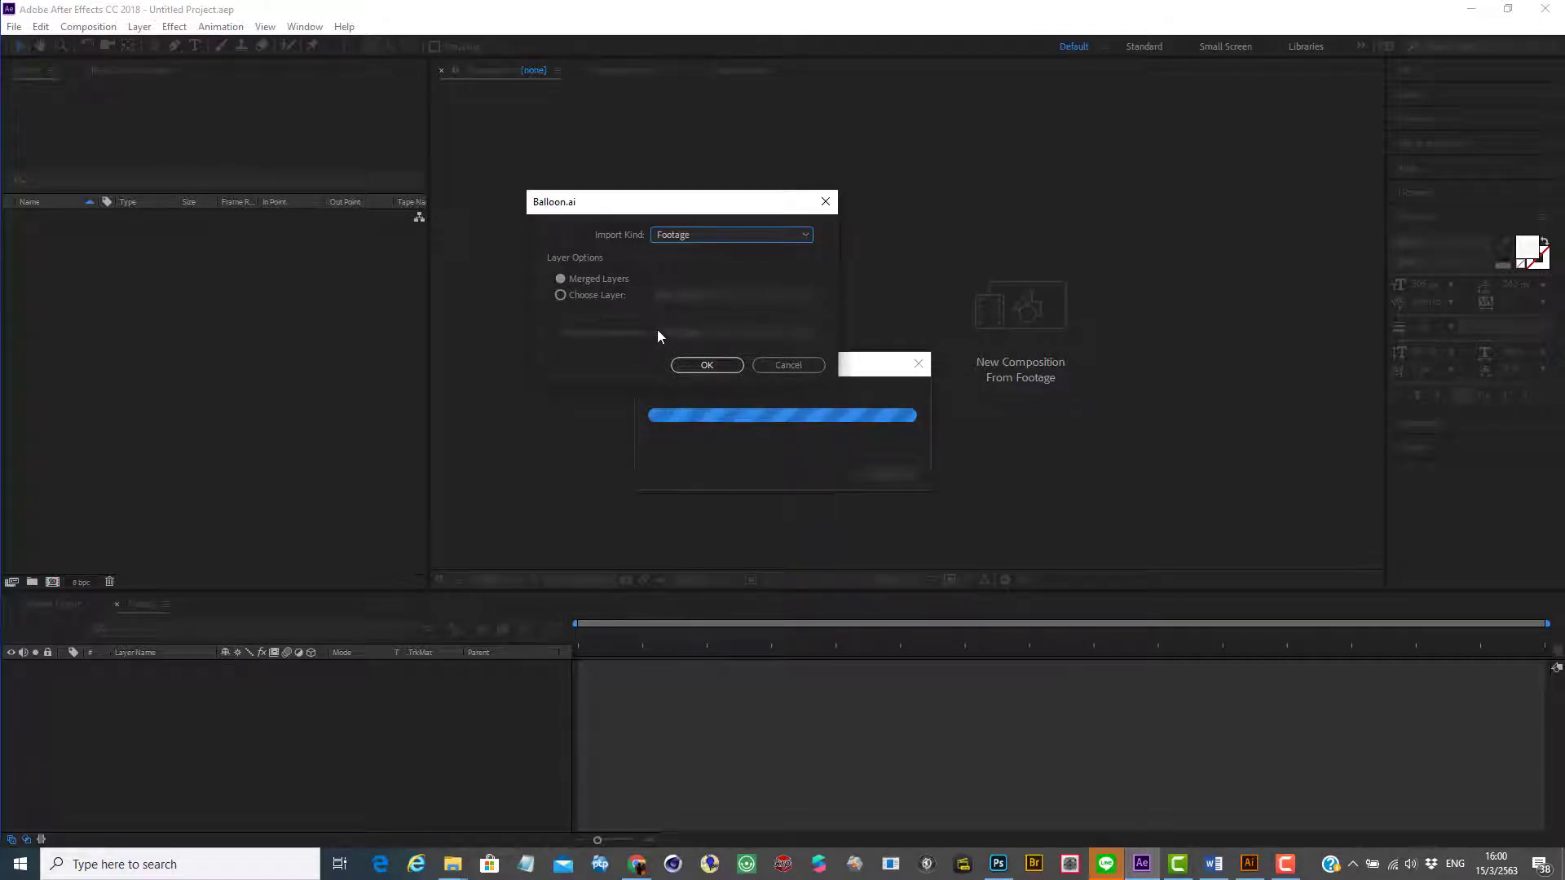
{"action": "left_click", "coordinate": [588, 297]}
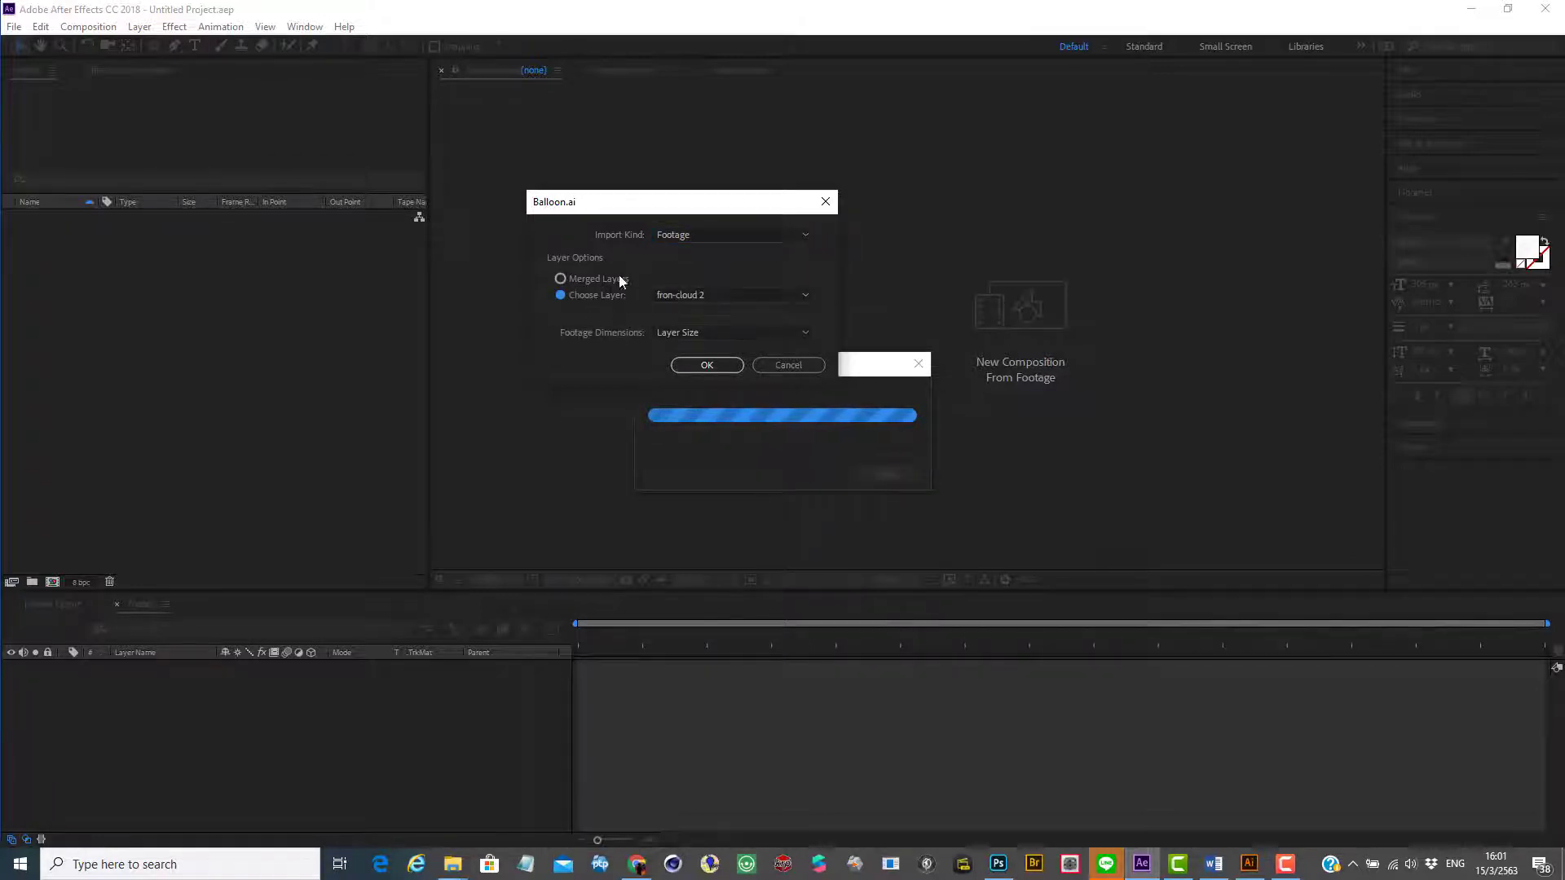
{"action": "left_click", "coordinate": [743, 297]}
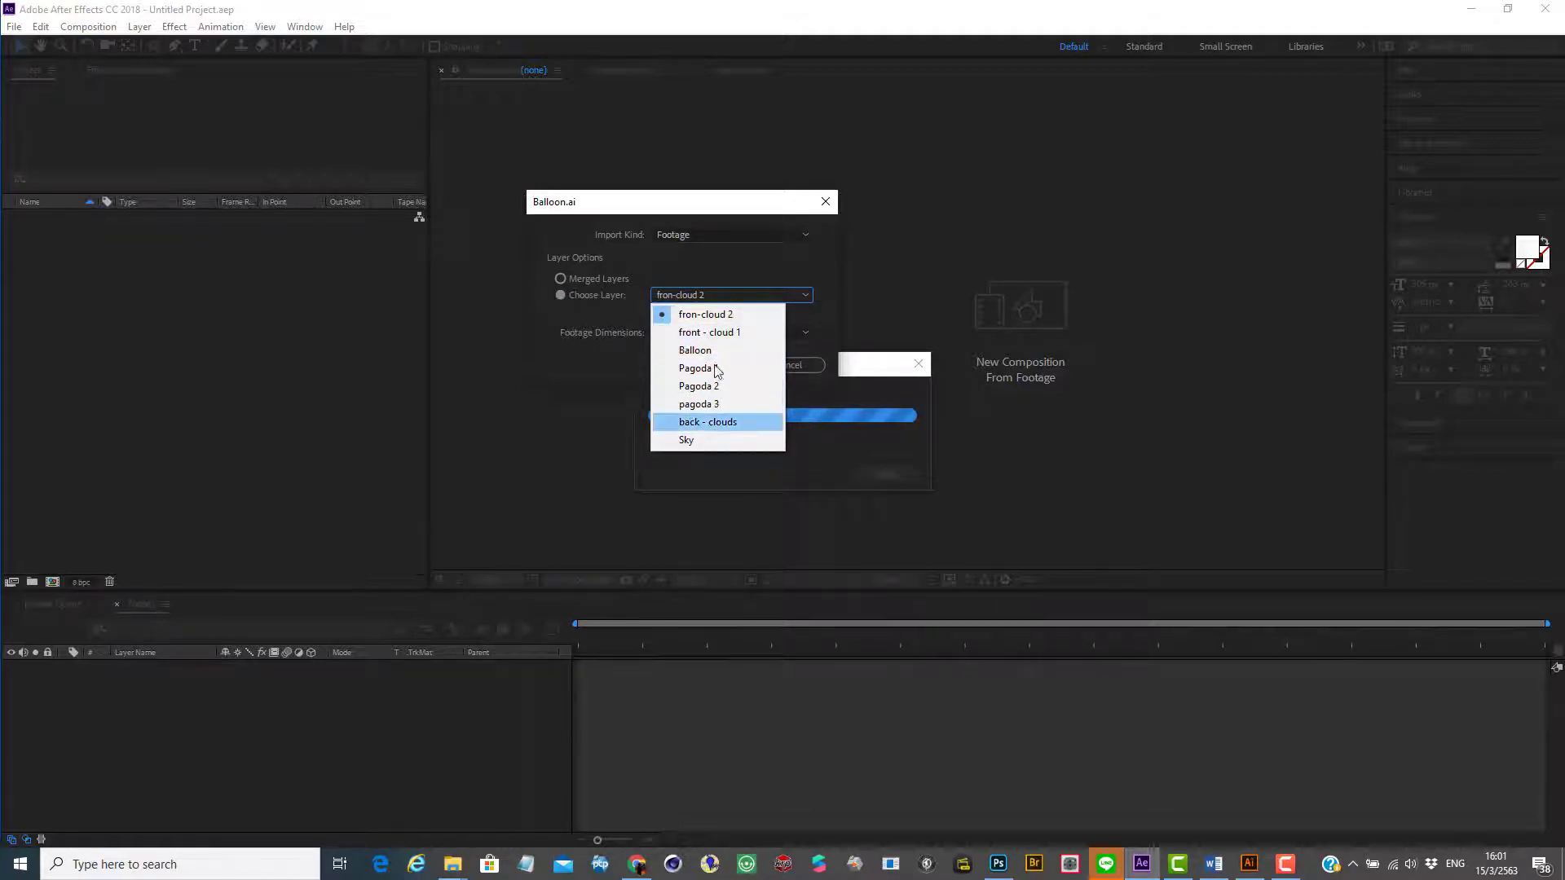
{"action": "left_click", "coordinate": [622, 326]}
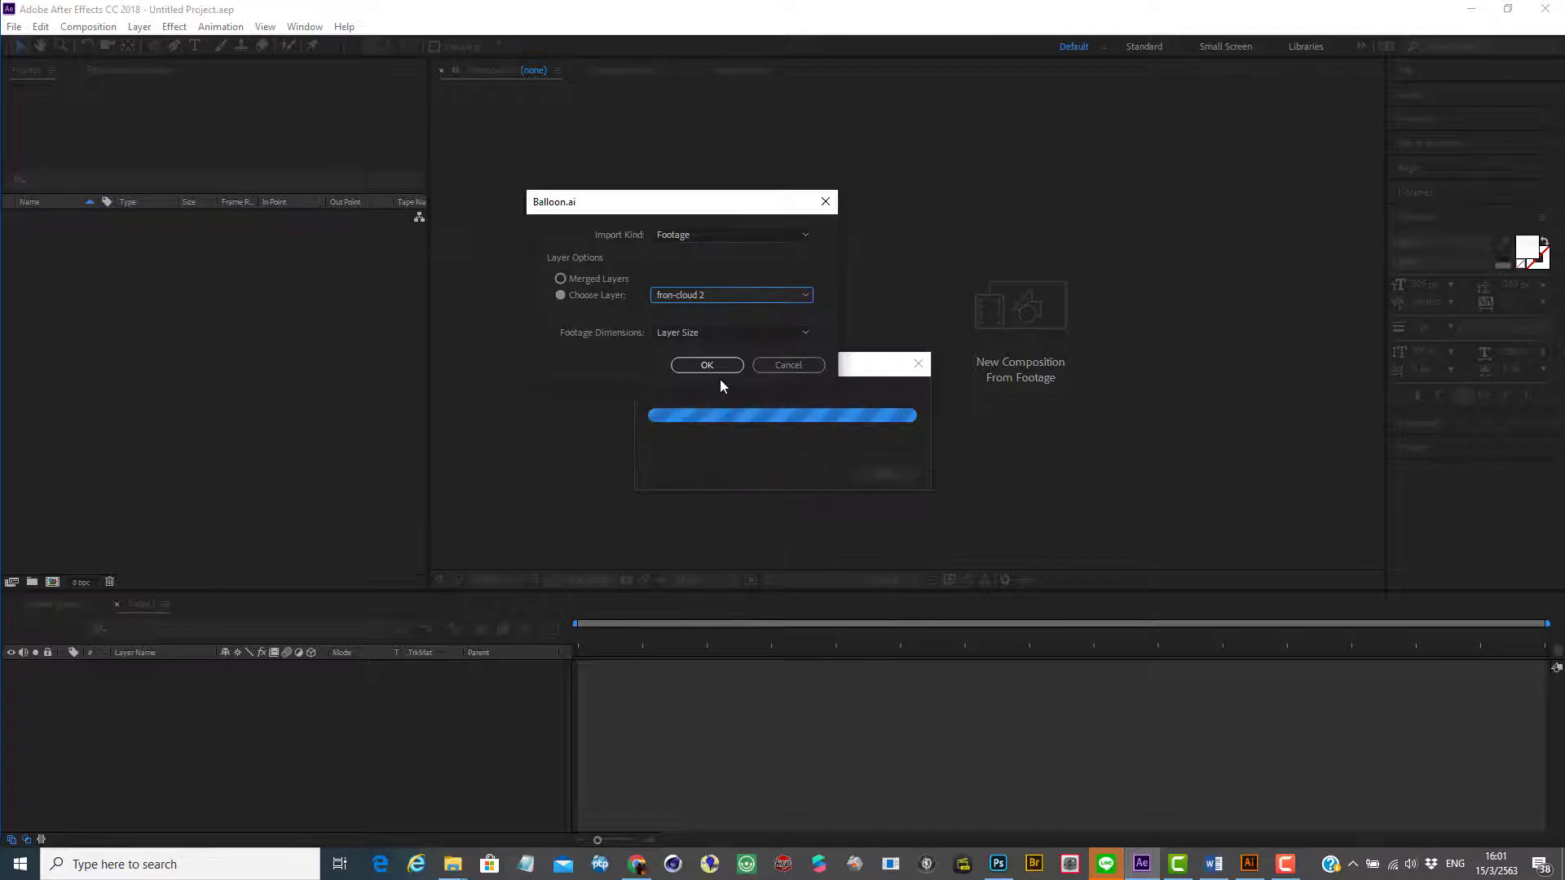
{"action": "left_click", "coordinate": [685, 334]}
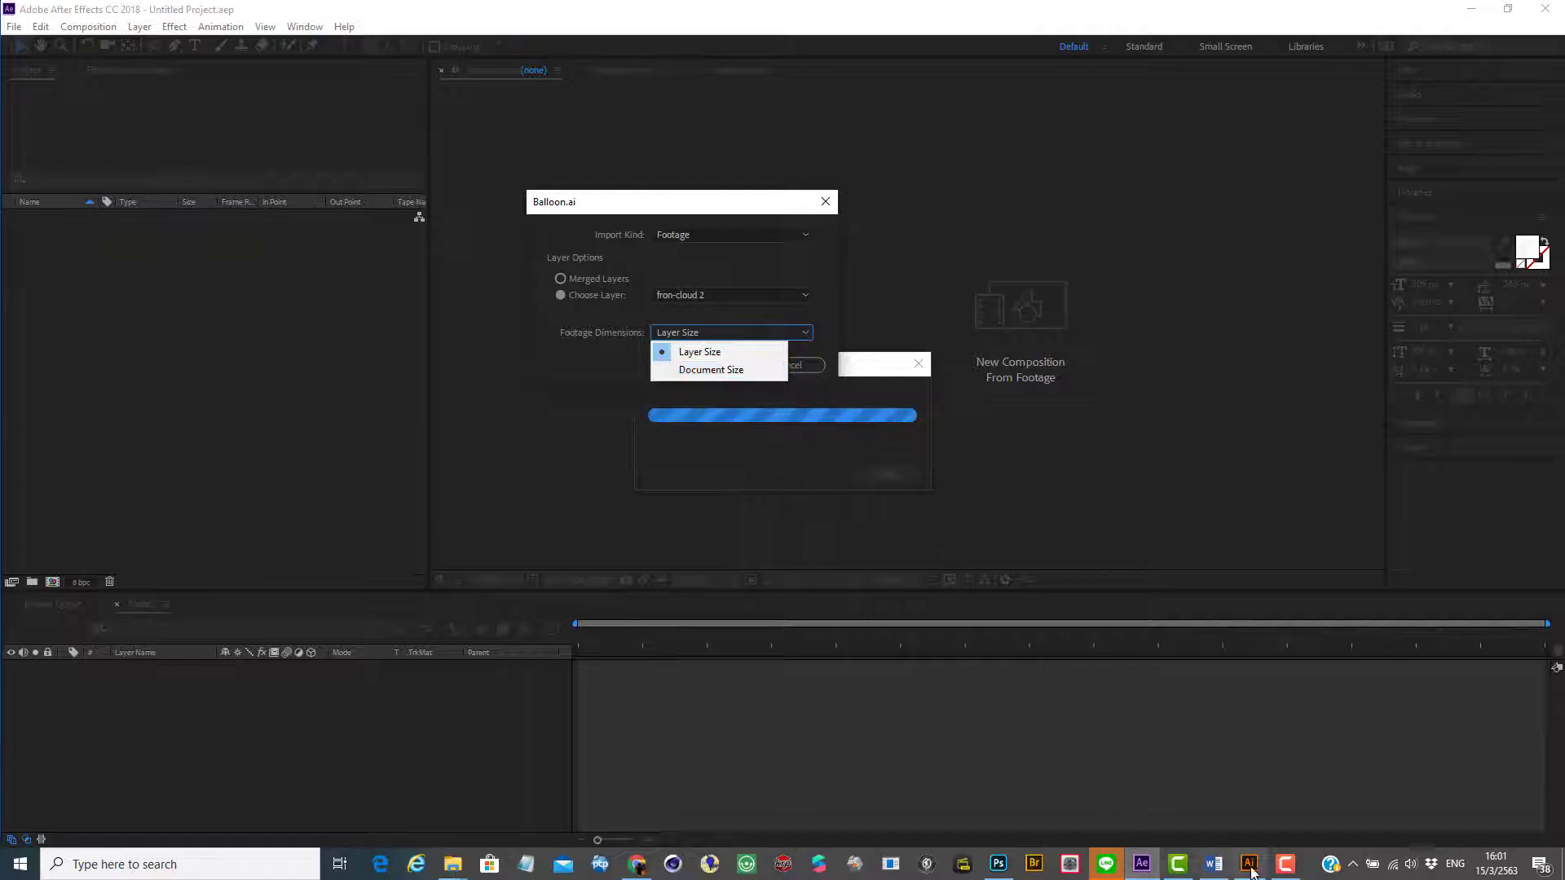
In Illustrator, toggle the Balloon and middle pagoda layers' visibility to identify them.
{"action": "left_click", "coordinate": [1251, 867]}
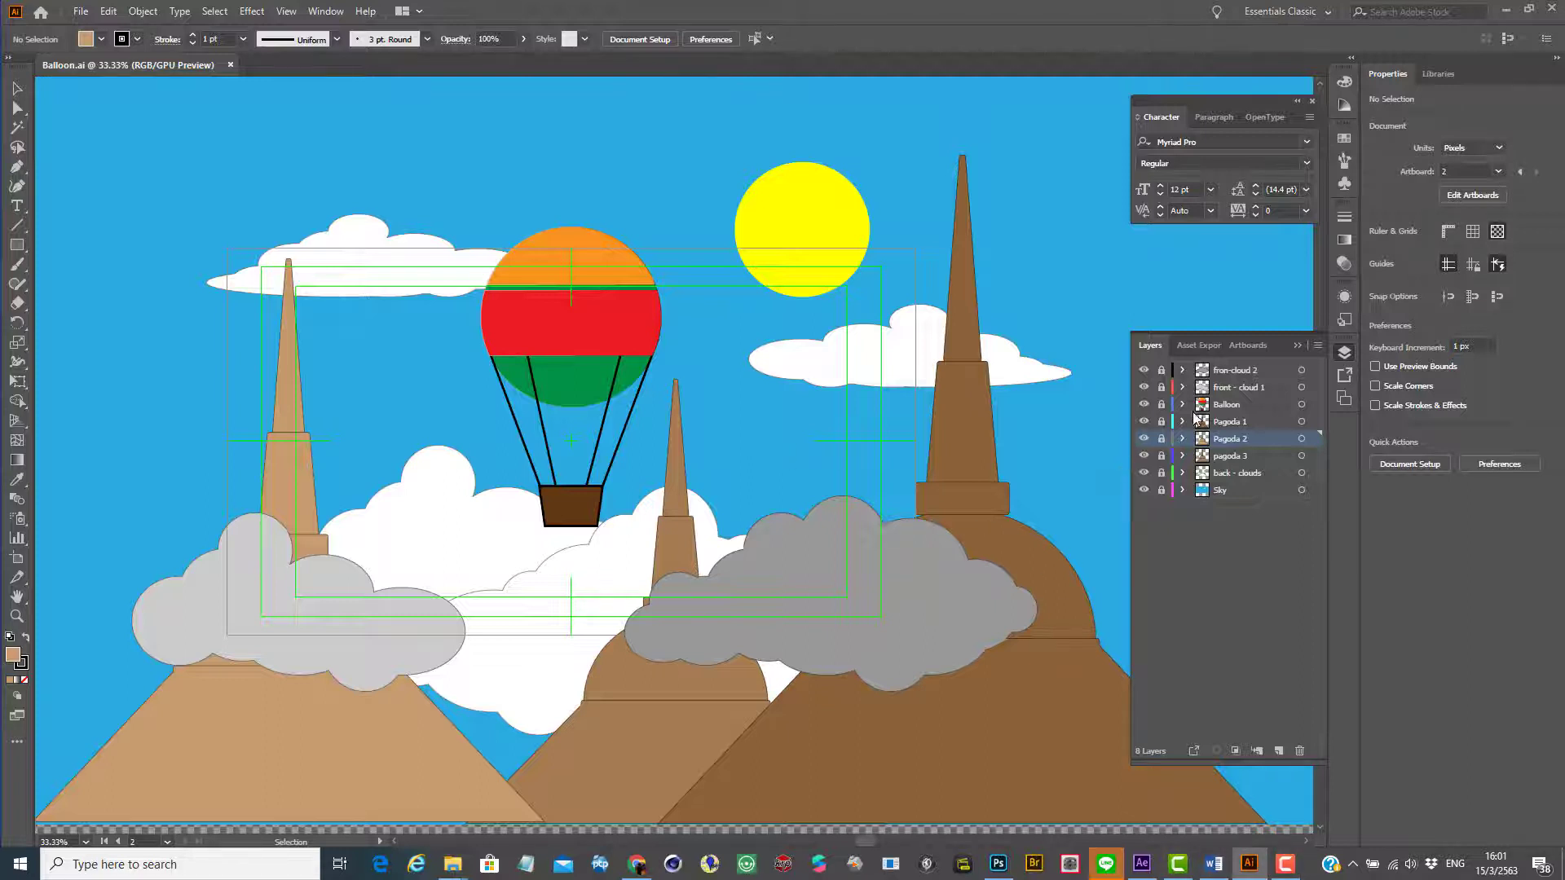
{"action": "left_click", "coordinate": [1144, 406]}
{"action": "left_click", "coordinate": [1144, 406]}
{"action": "left_click", "coordinate": [1143, 405]}
{"action": "left_click", "coordinate": [1144, 406]}
{"action": "left_click", "coordinate": [1144, 456]}
{"action": "left_click", "coordinate": [1144, 456]}
{"action": "left_click", "coordinate": [1144, 457]}
{"action": "left_click", "coordinate": [1144, 456]}
{"action": "left_click", "coordinate": [1145, 868]}
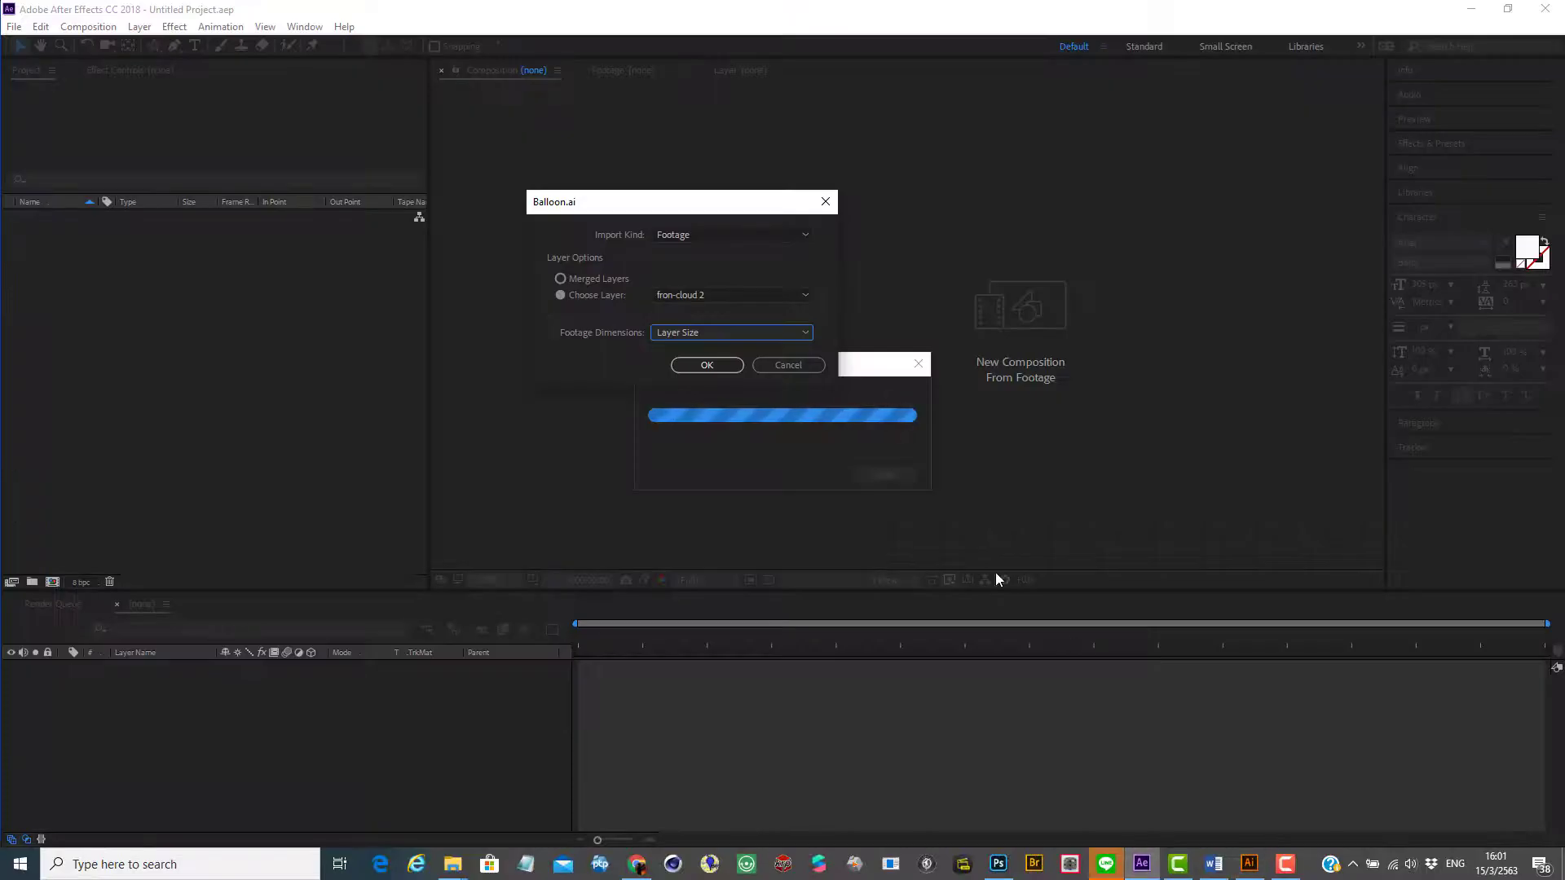
Import Balloon.ai with Import Kind Composition and Footage Dimensions at Layer Size.
{"action": "left_click", "coordinate": [701, 338]}
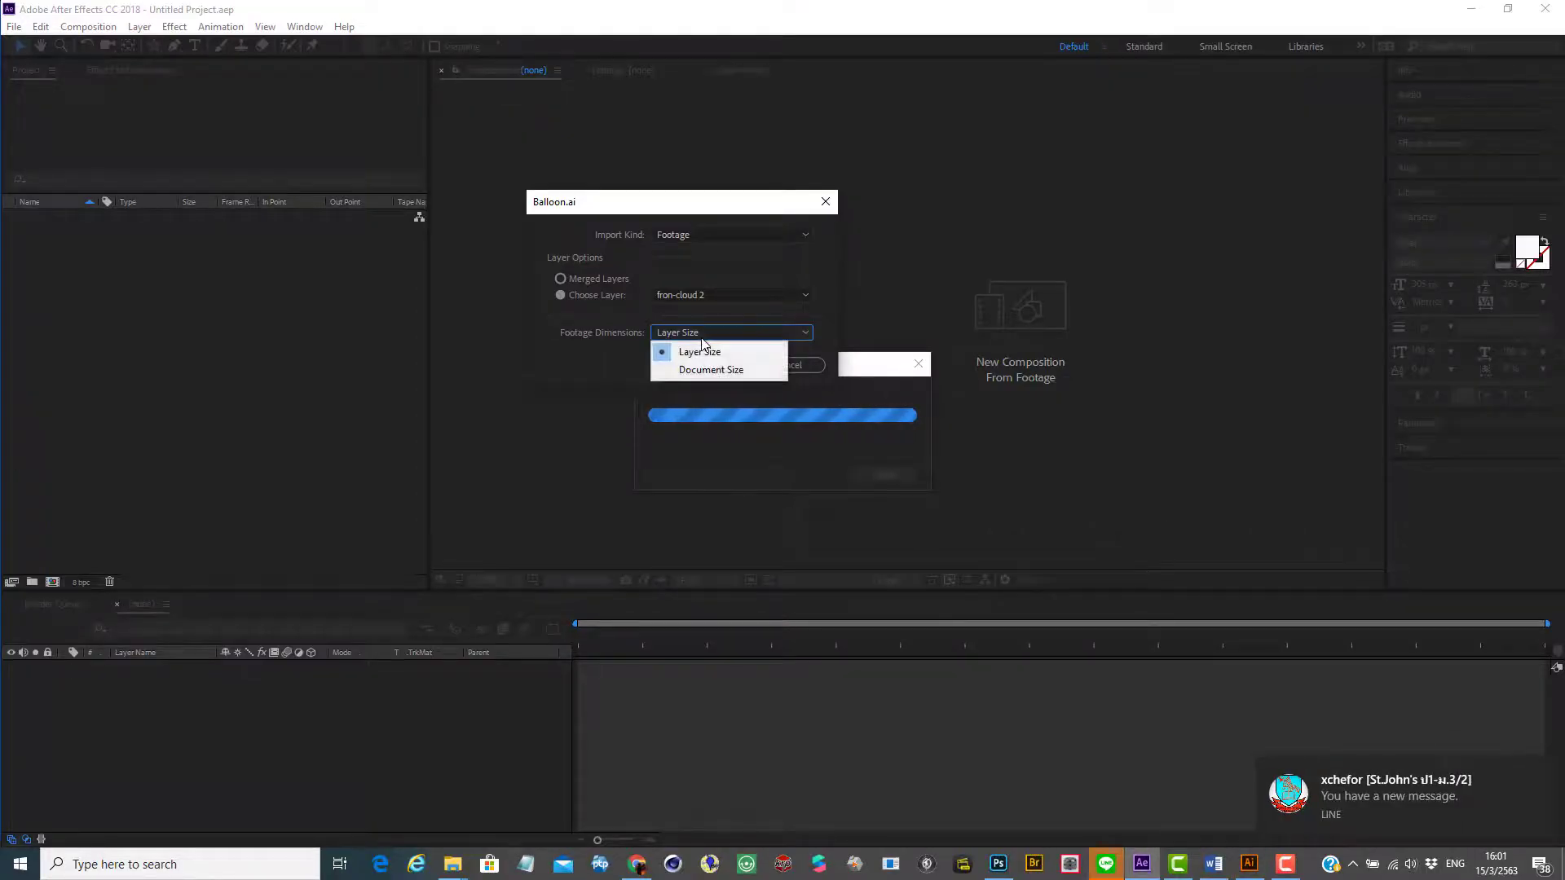
{"action": "left_click", "coordinate": [744, 354]}
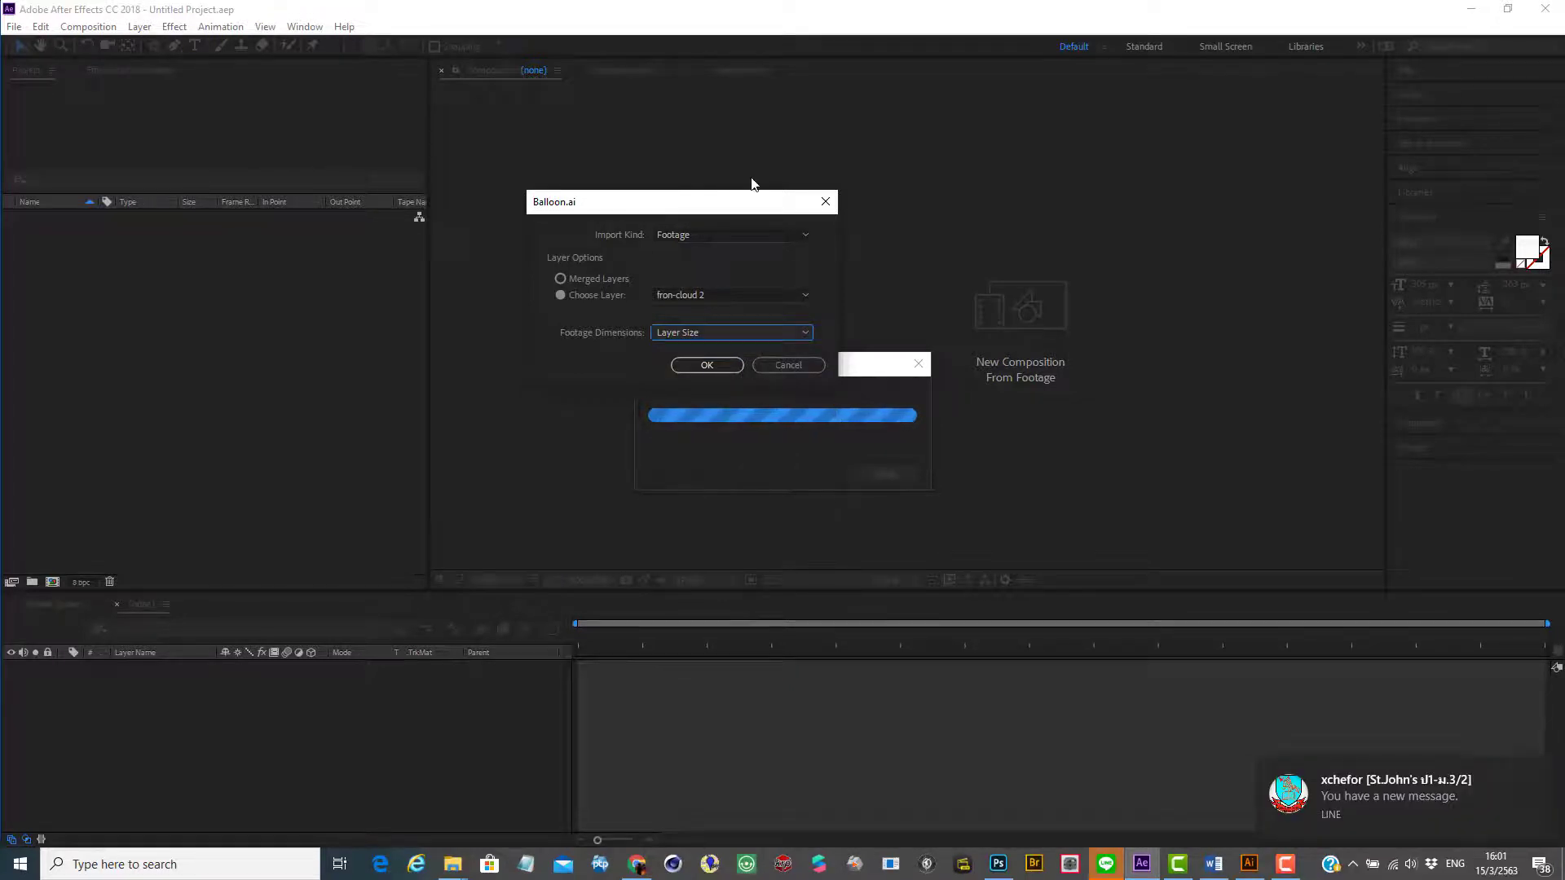
{"action": "left_click_drag", "start_coordinate": [756, 206], "coordinate": [856, 306]}
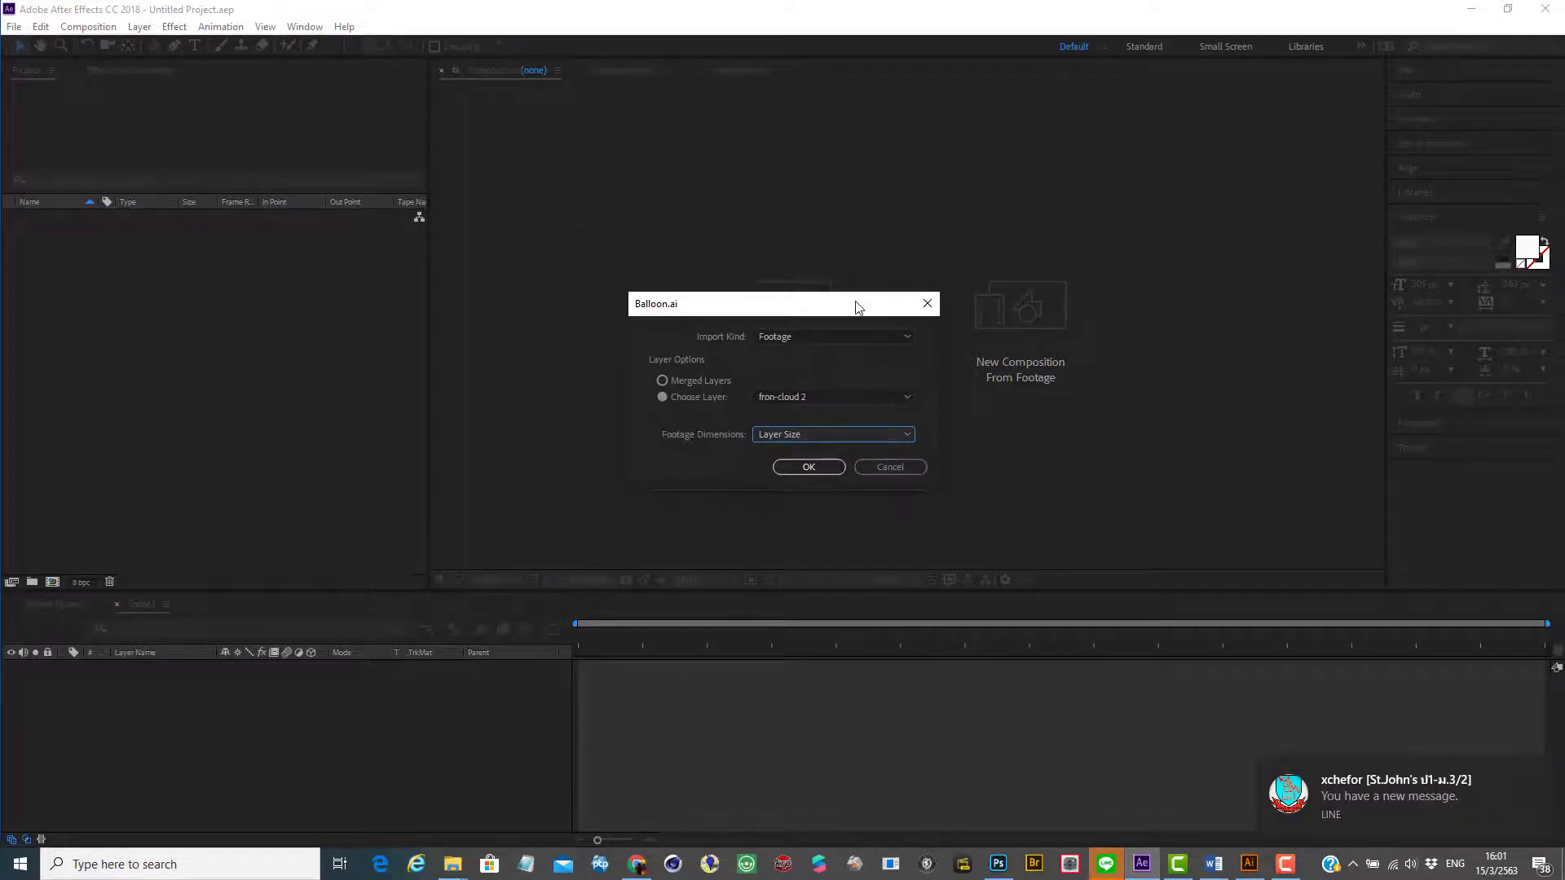
{"action": "left_click", "coordinate": [770, 337]}
{"action": "left_click", "coordinate": [794, 374]}
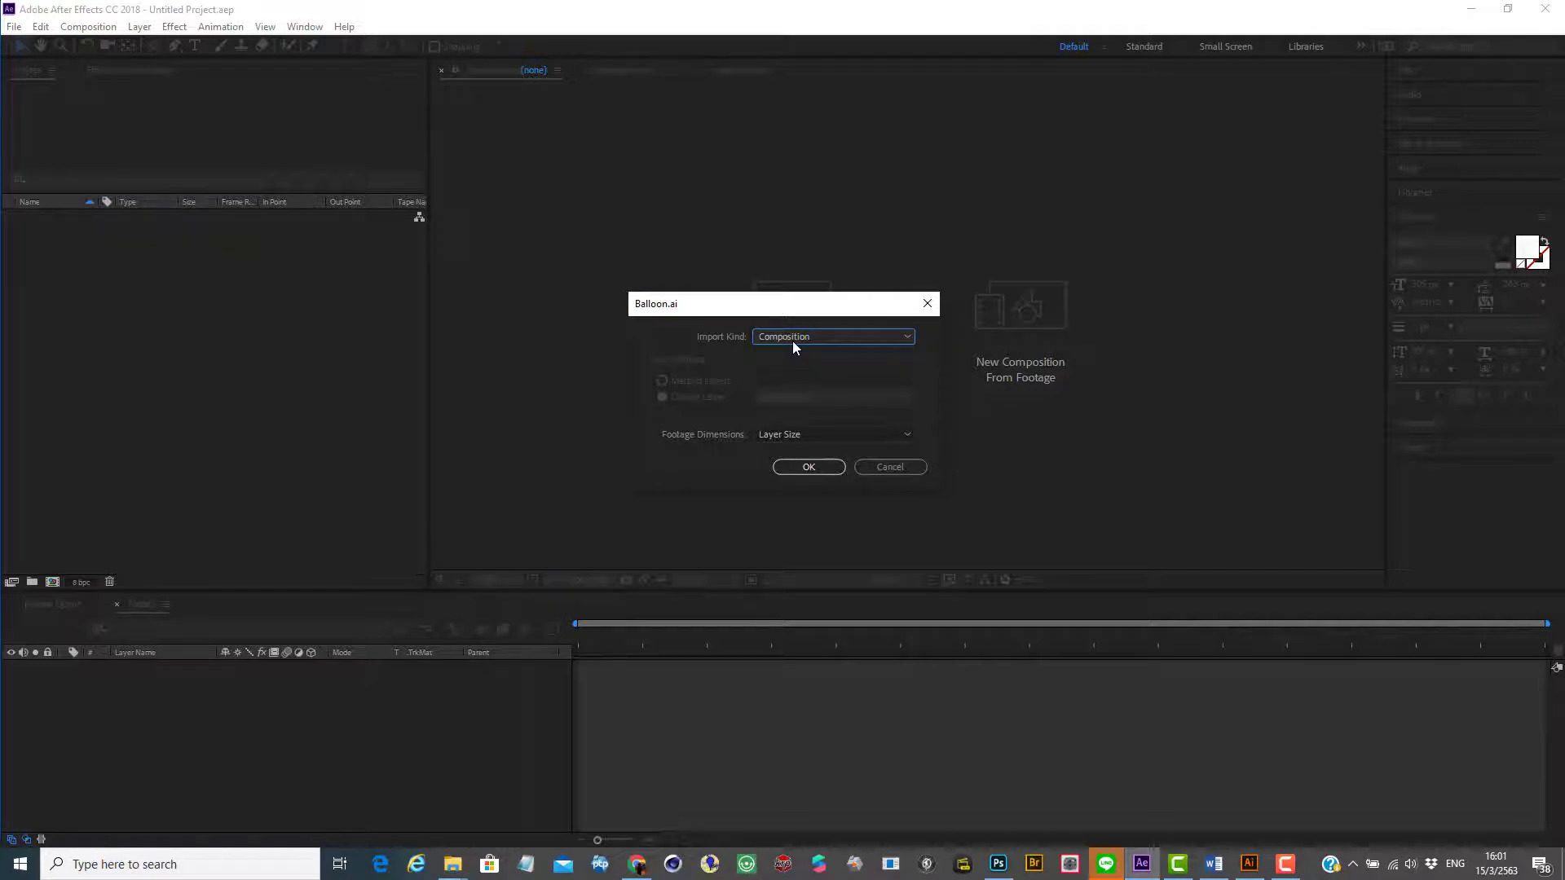
{"action": "left_click", "coordinate": [770, 434]}
{"action": "left_click", "coordinate": [769, 435]}
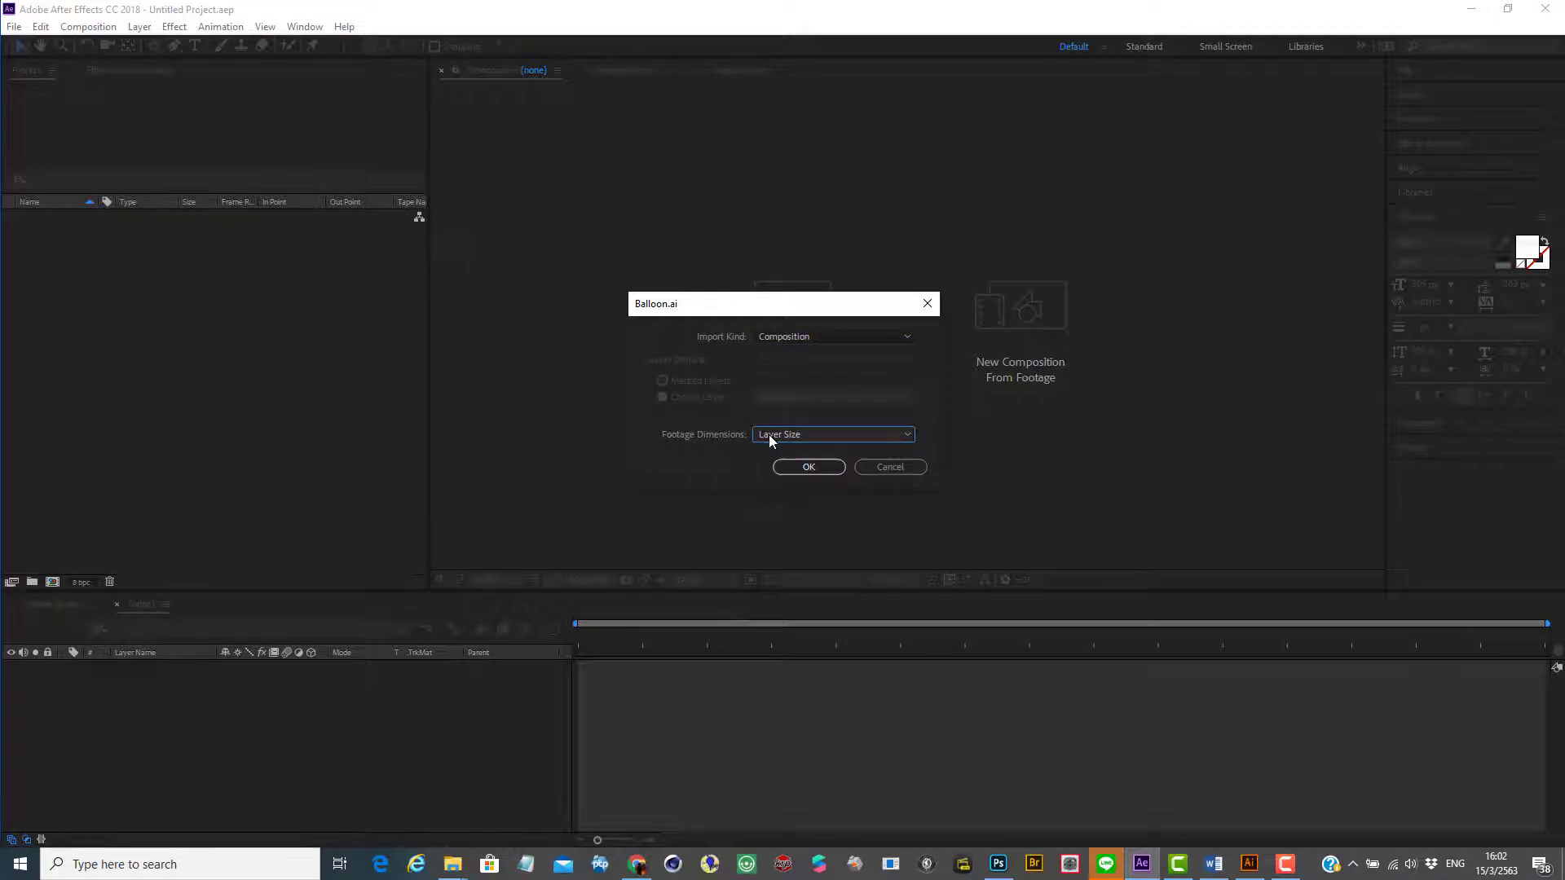
{"action": "left_click", "coordinate": [815, 463]}
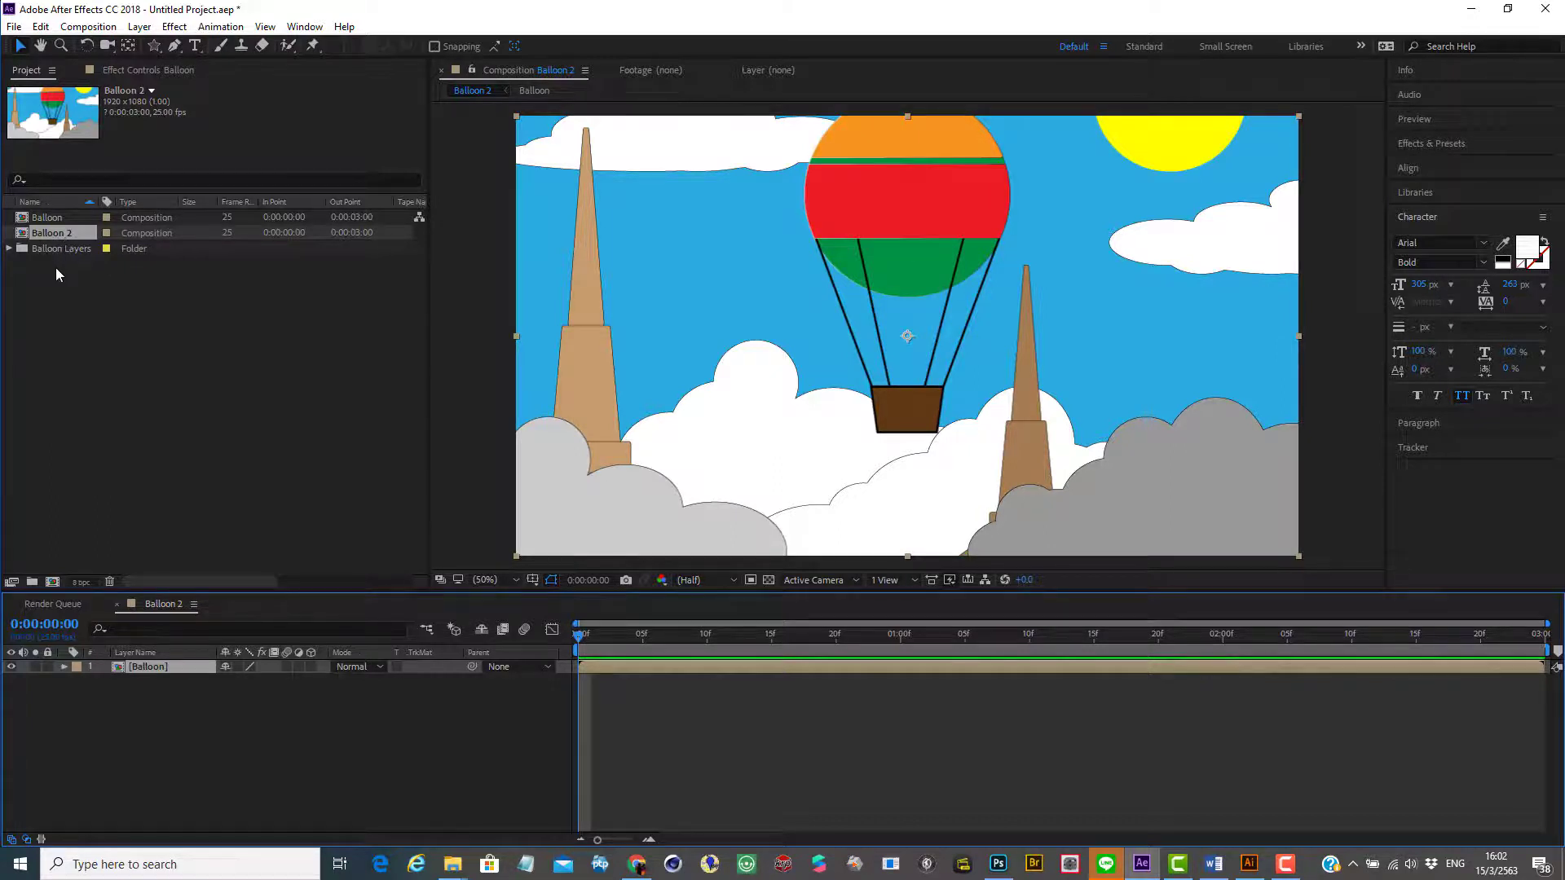
Expand and collapse the Balloon Layers folder to review its files.
{"action": "left_click", "coordinate": [8, 250]}
{"action": "left_click", "coordinate": [9, 250]}
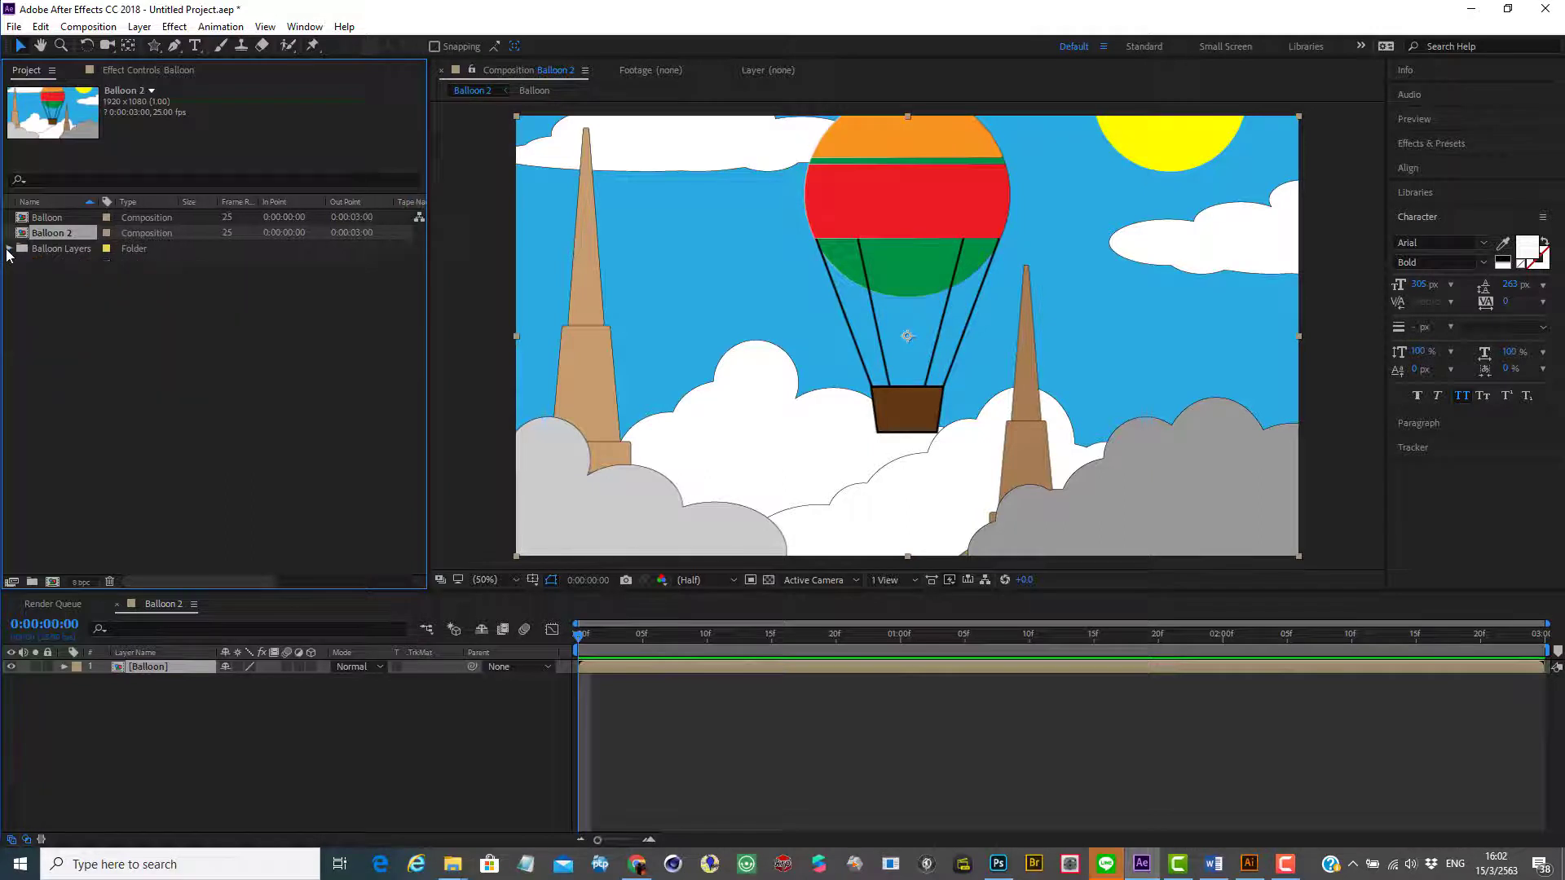
{"action": "left_click", "coordinate": [9, 250]}
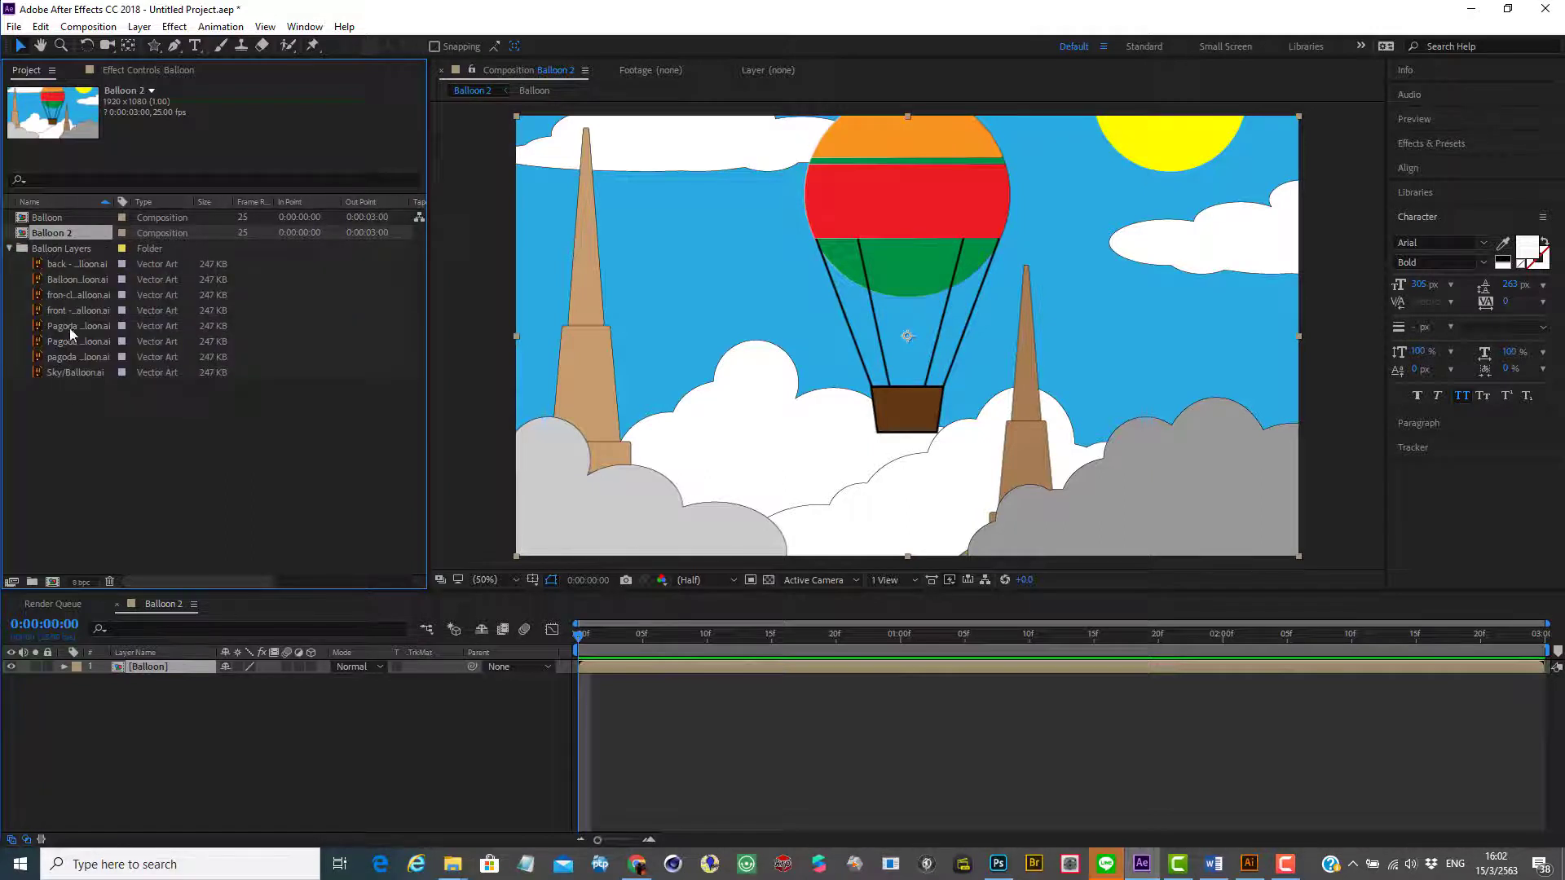
{"action": "left_click", "coordinate": [9, 249]}
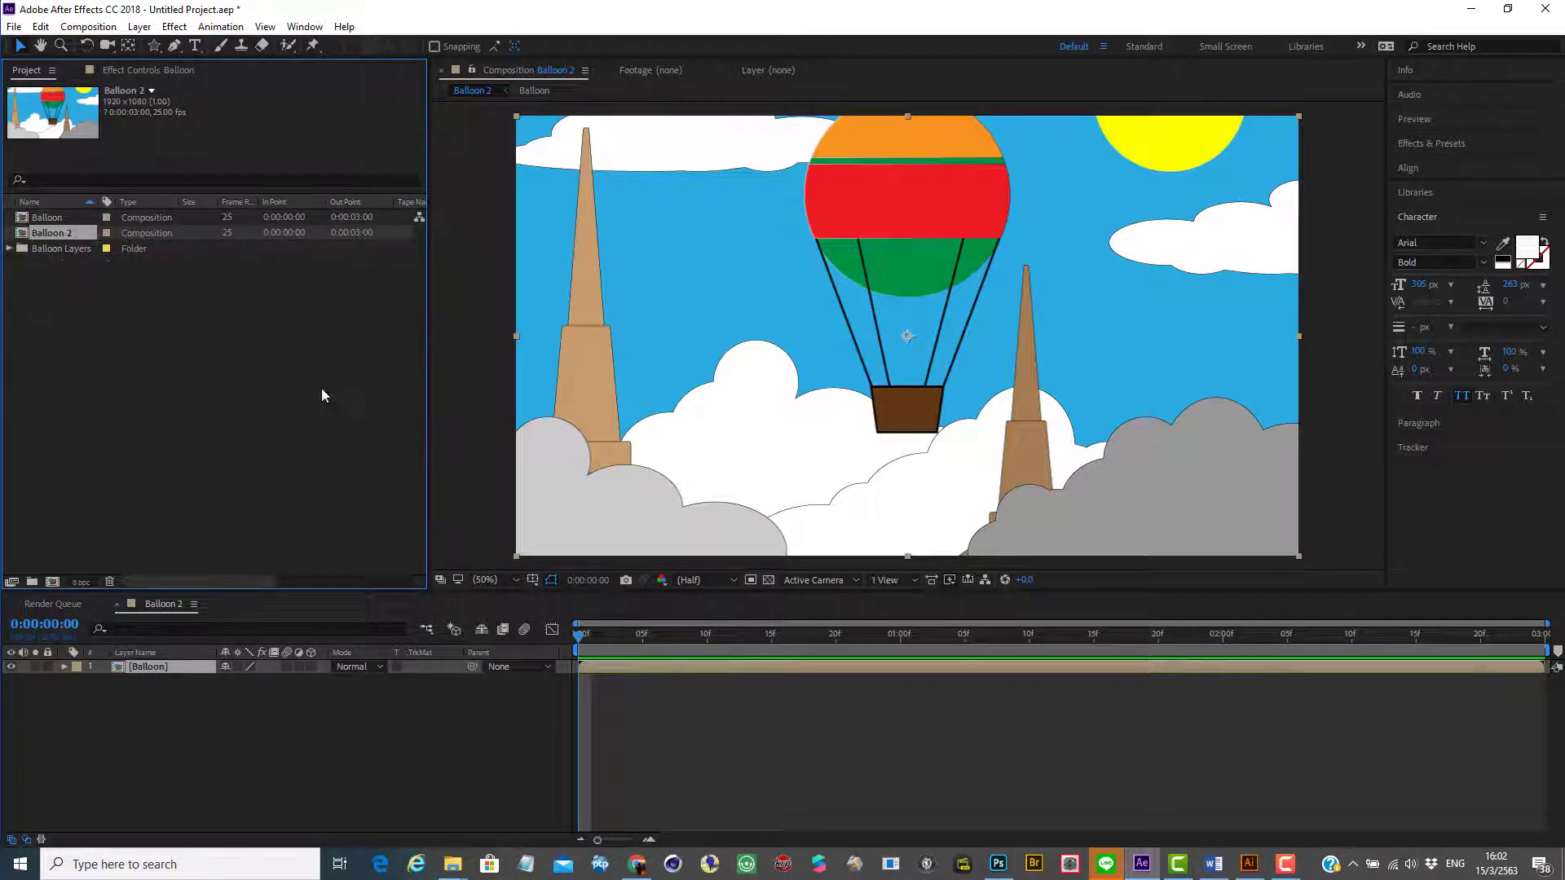
Turn on Title/Action Safe guides in the composition viewer.
{"action": "left_click", "coordinate": [534, 581]}
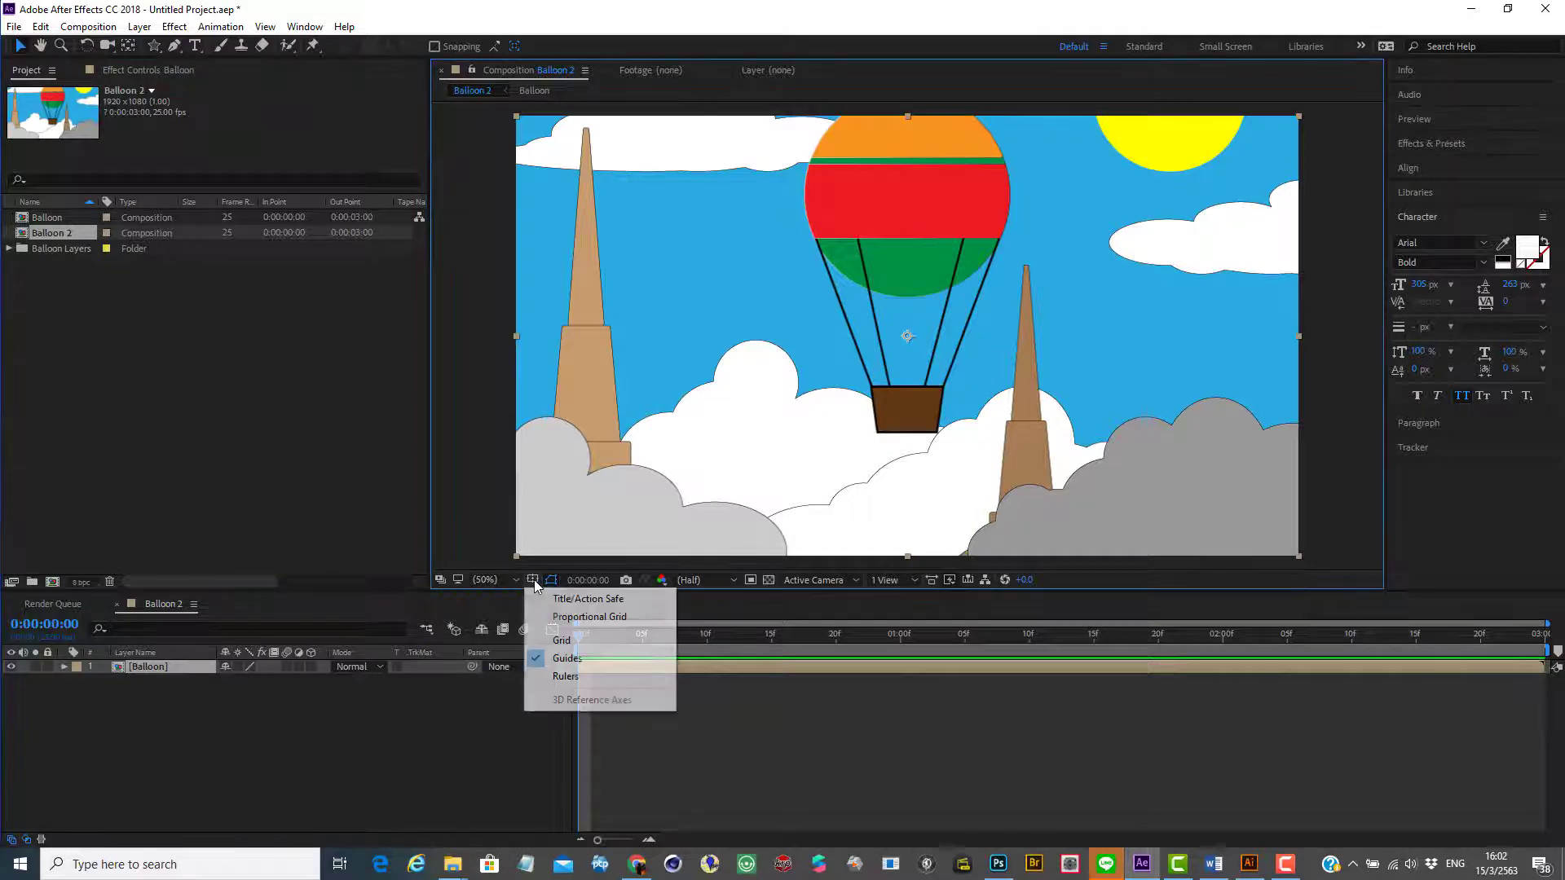
{"action": "left_click", "coordinate": [591, 599]}
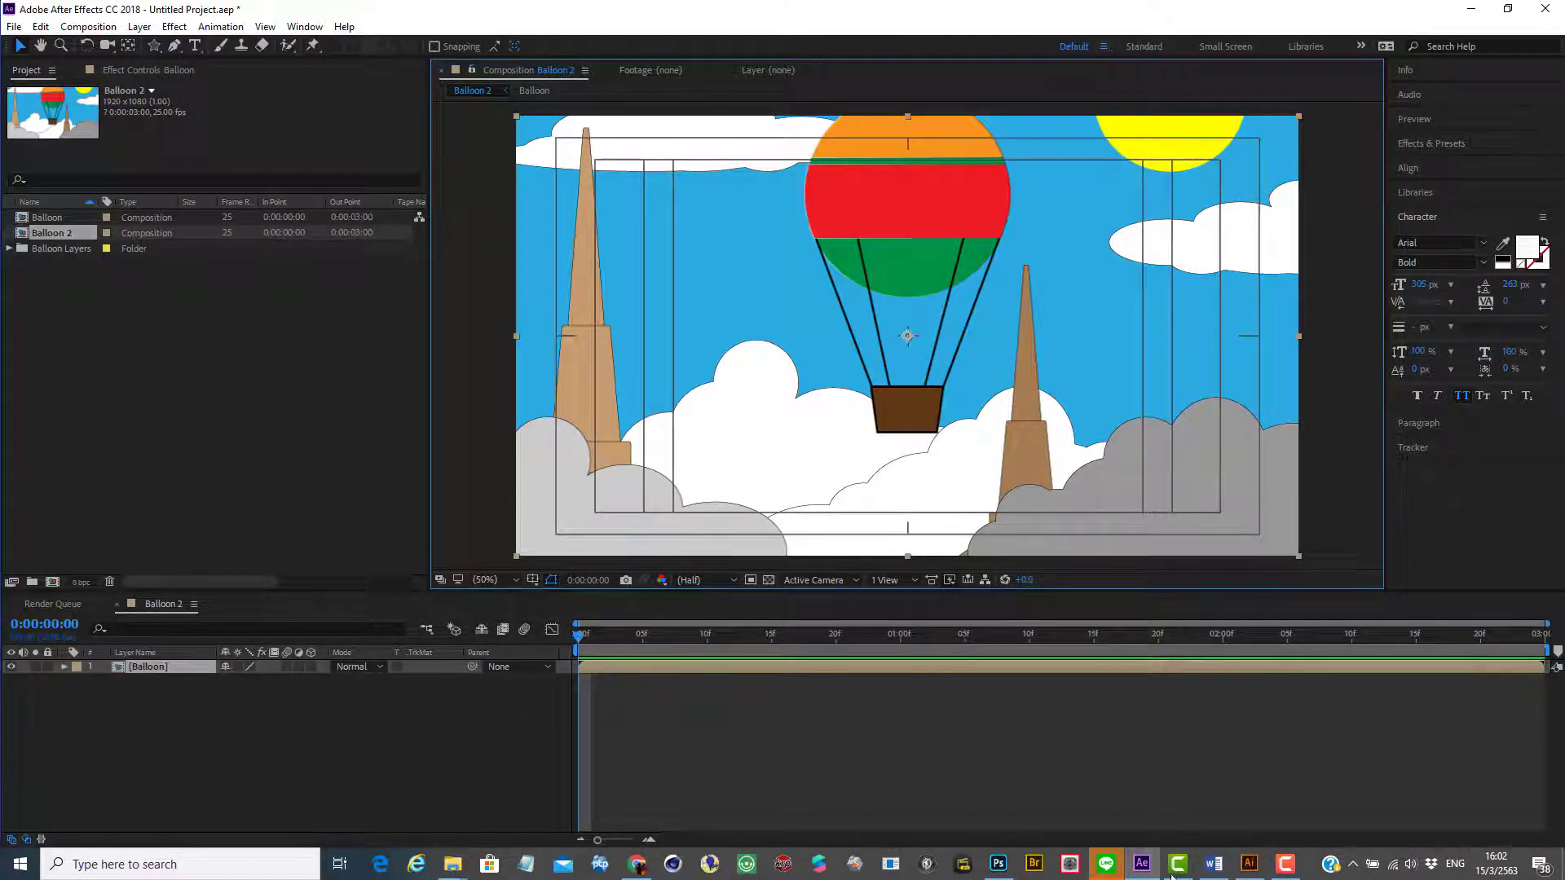
{"action": "left_click", "coordinate": [1261, 871]}
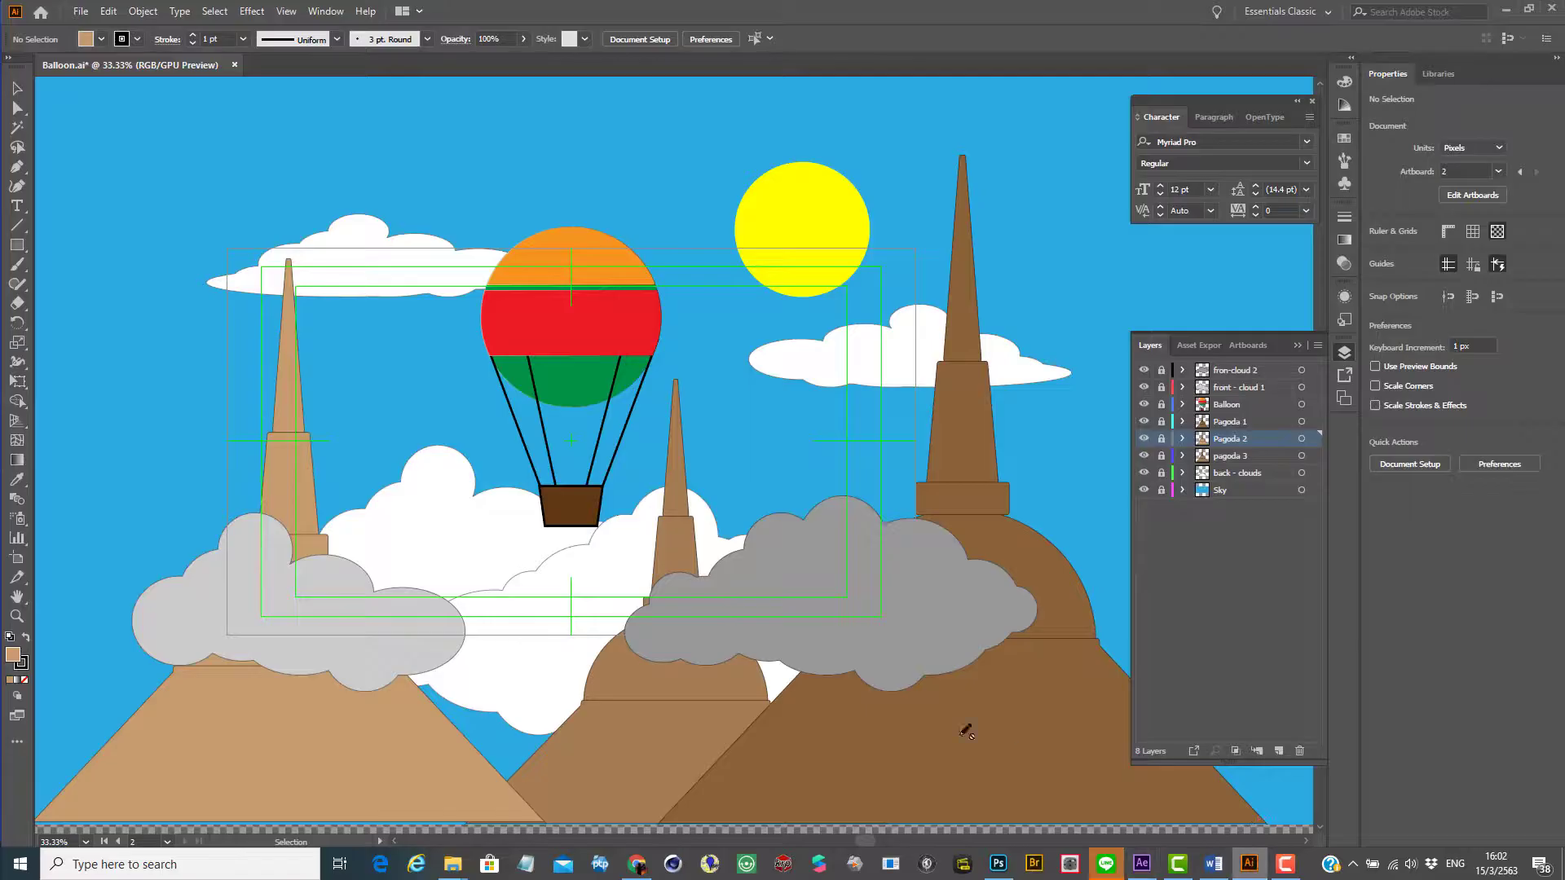
Zoom and pan in Illustrator to inspect the balloon and left pagoda up close.
{"action": "mouse_move", "coordinate": [224, 246]}
{"action": "left_mouse_down"}
{"action": "mouse_move", "coordinate": [885, 689]}
{"action": "mouse_move", "coordinate": [412, 332]}
{"action": "mouse_move", "coordinate": [252, 272]}
{"action": "mouse_move", "coordinate": [228, 222]}
{"action": "left_mouse_up"}
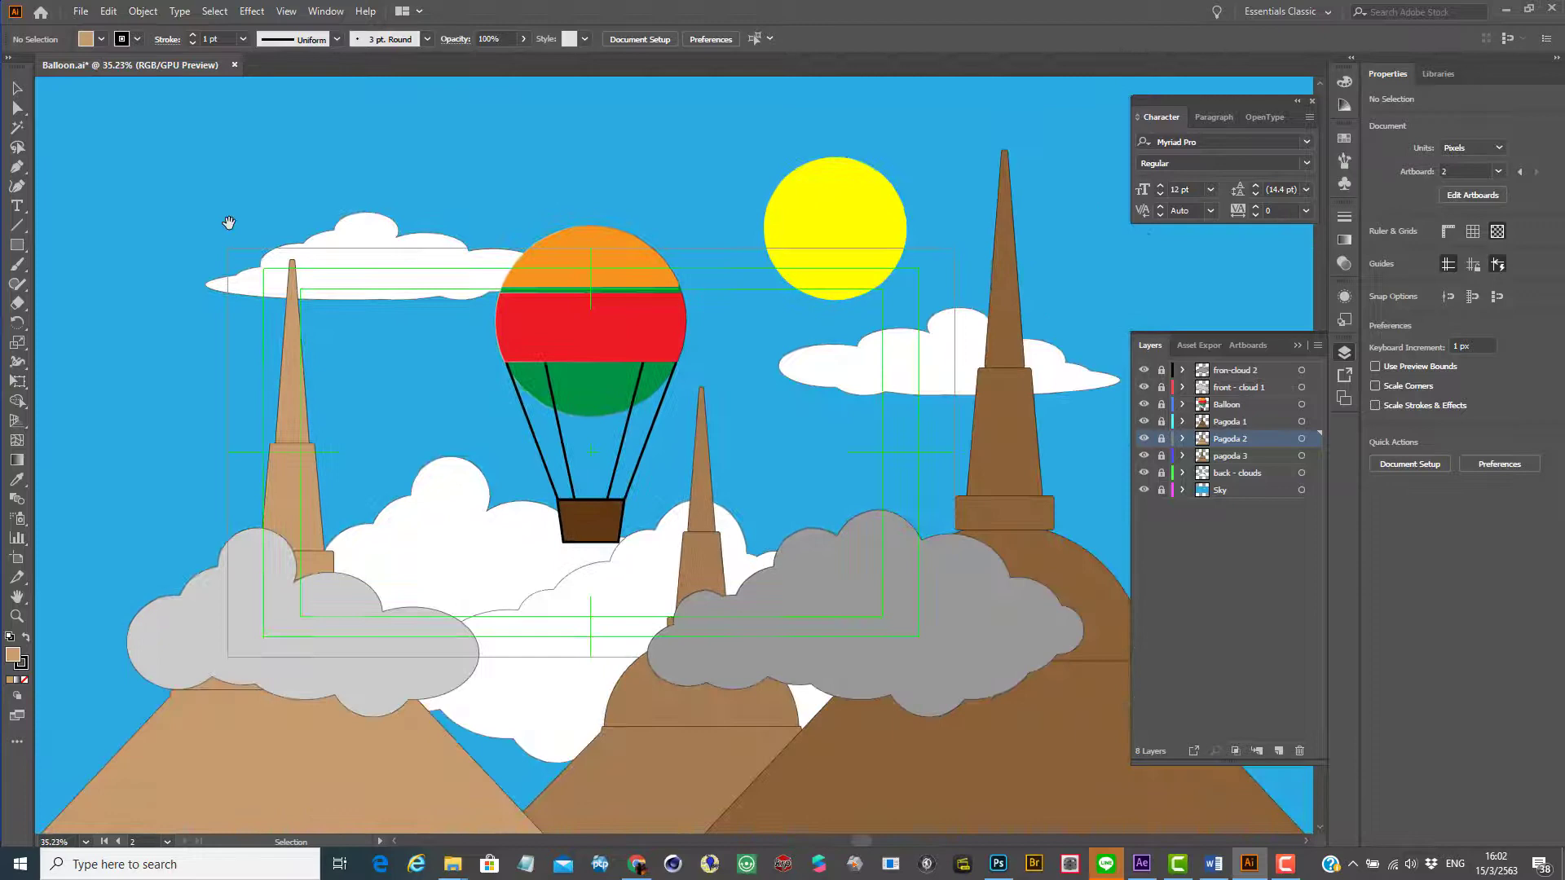
{"action": "left_click", "coordinate": [699, 542]}
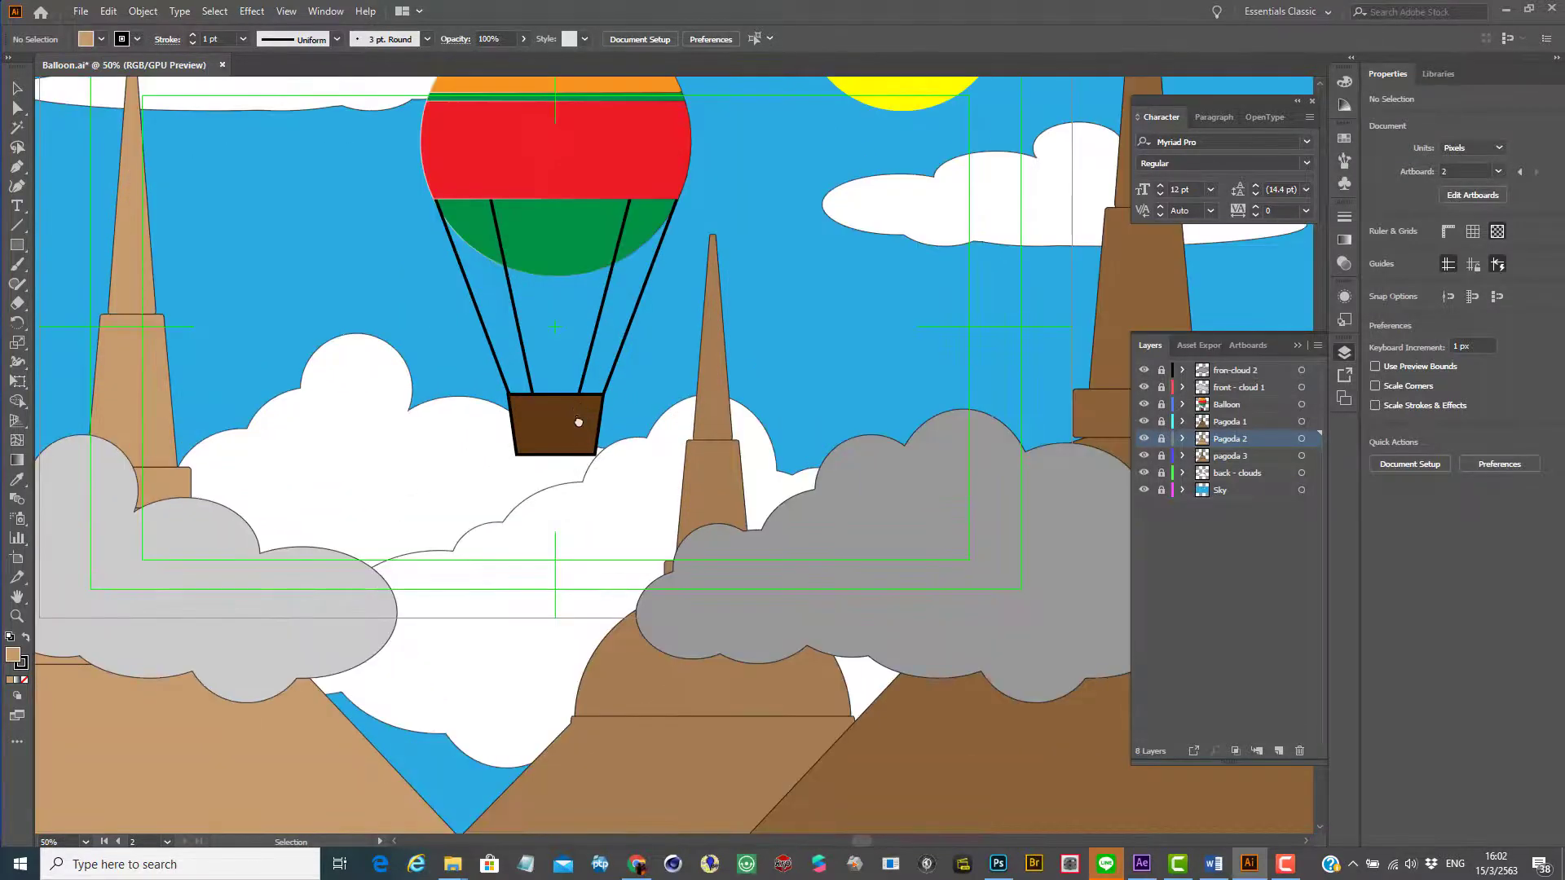
{"action": "left_click_drag", "start_coordinate": [578, 421], "coordinate": [614, 468]}
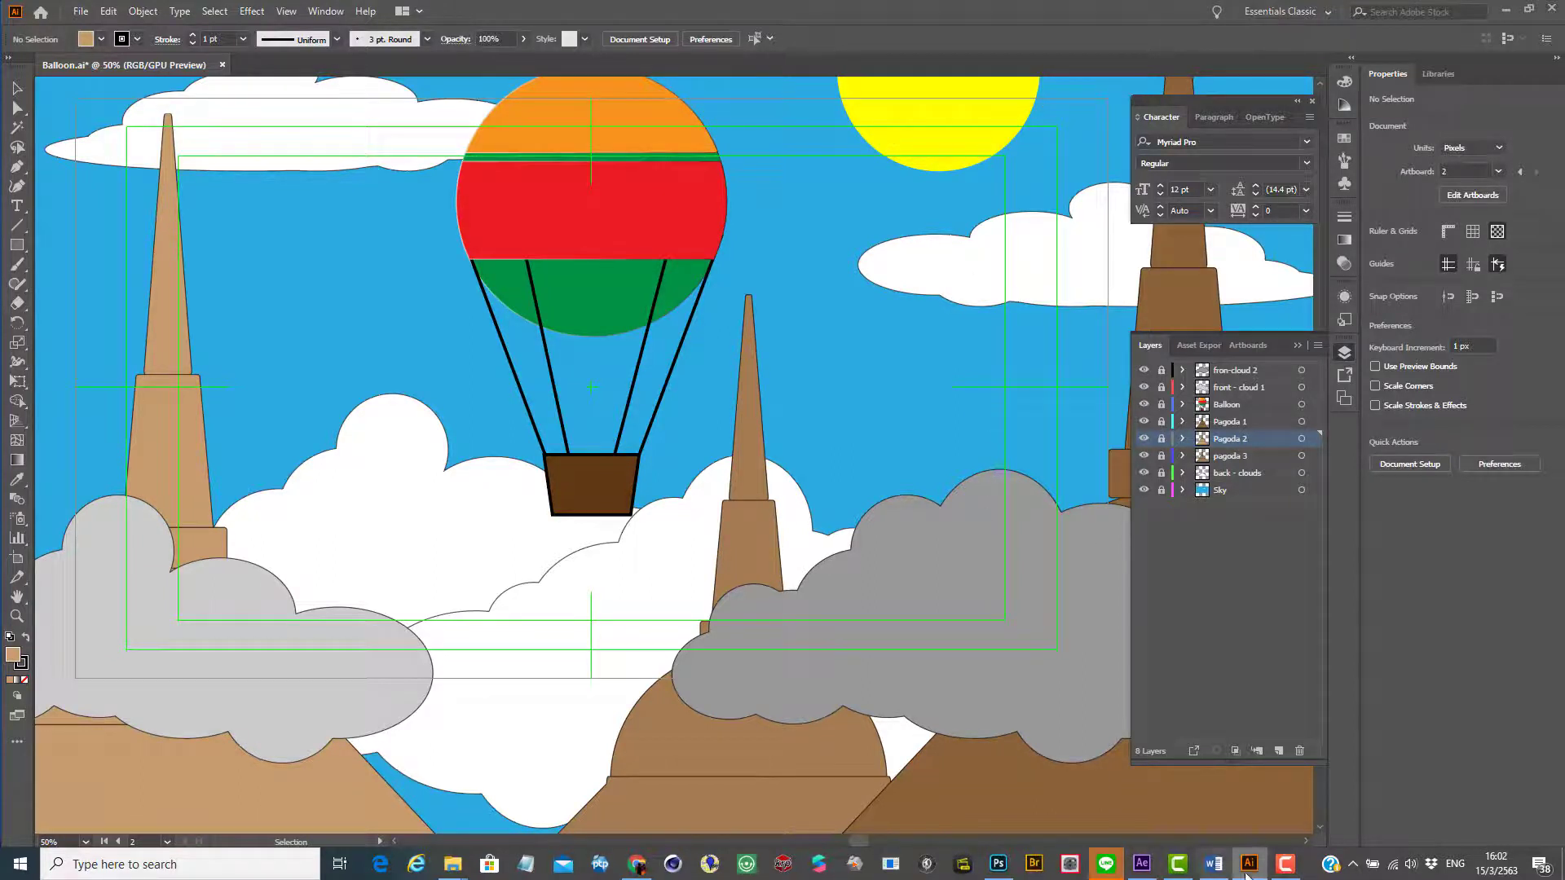
{"action": "left_click", "coordinate": [1142, 866]}
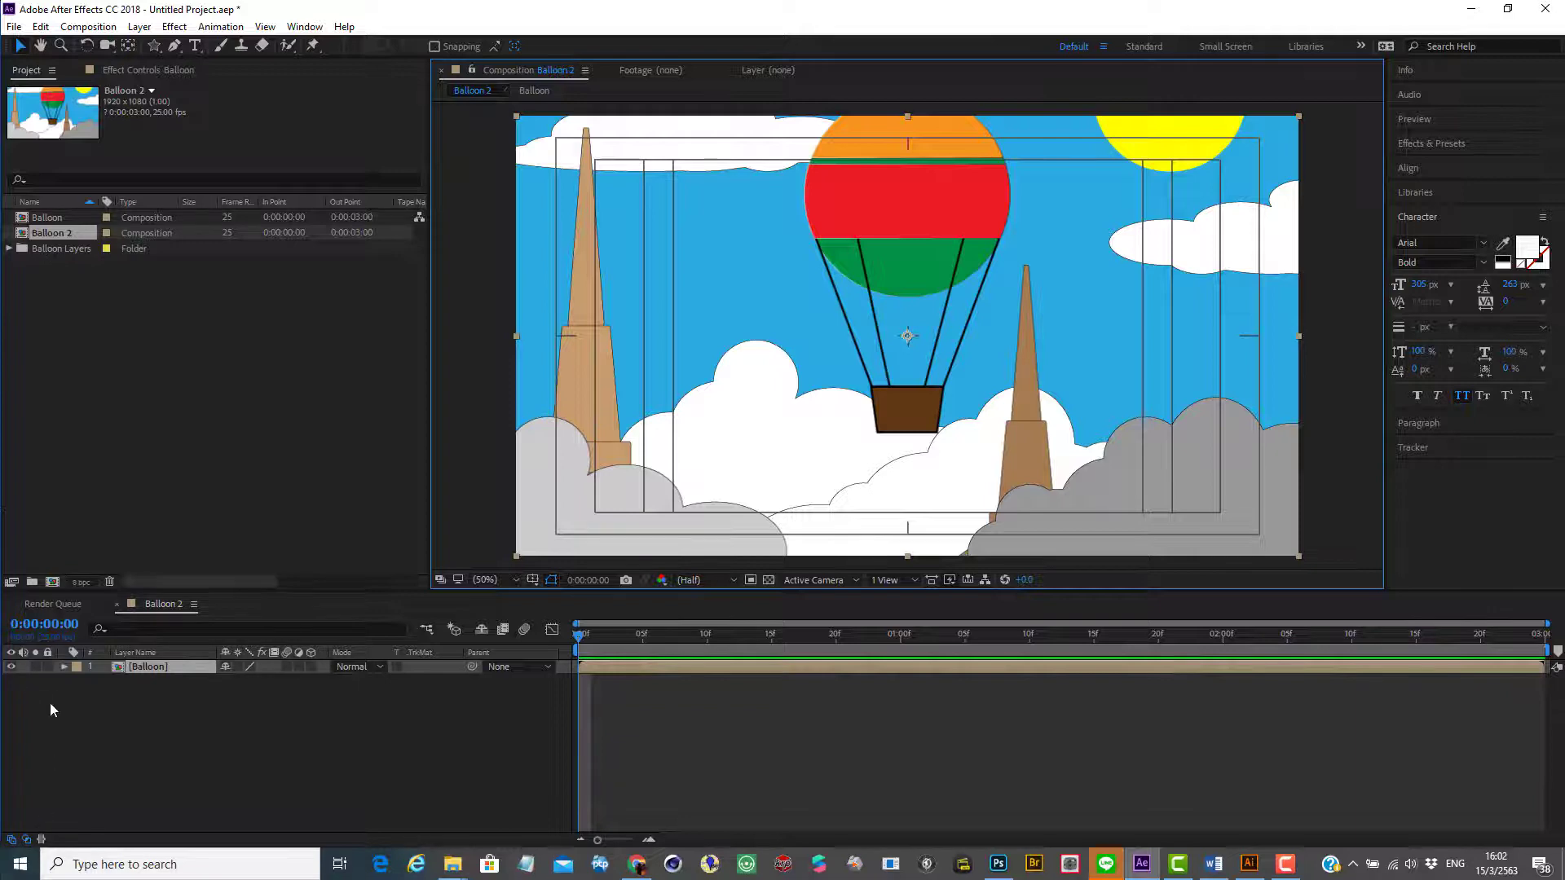
Peek at the Balloon layer's properties, then open the Balloon composition from the Project panel.
{"action": "left_click", "coordinate": [65, 666]}
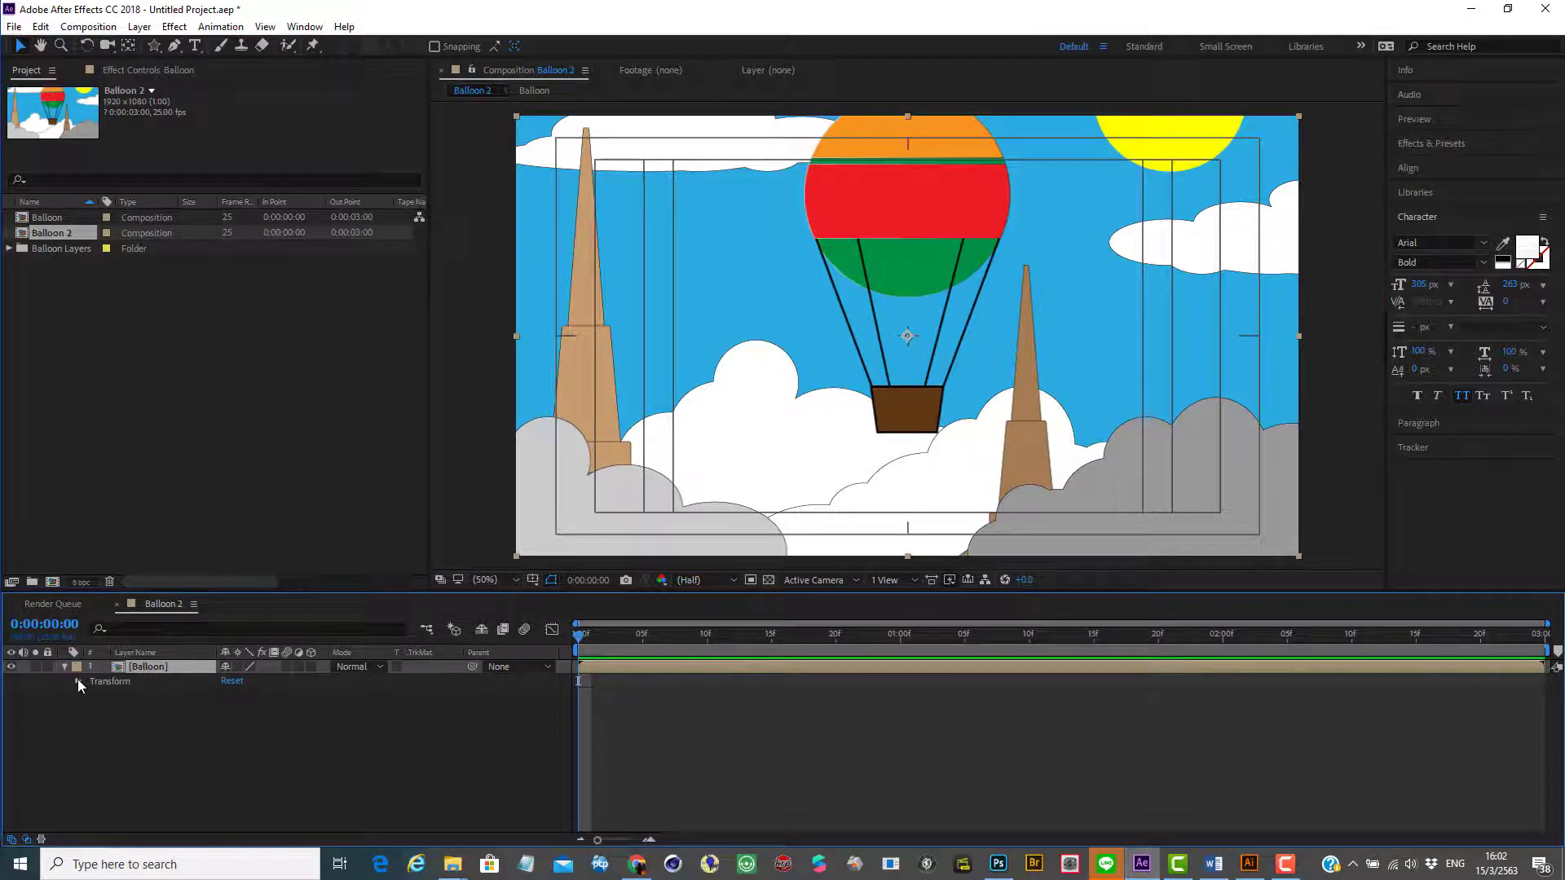
{"action": "left_click", "coordinate": [65, 665]}
{"action": "left_click", "coordinate": [34, 235]}
{"action": "left_click", "coordinate": [55, 217]}
{"action": "double_click", "coordinate": [56, 217]}
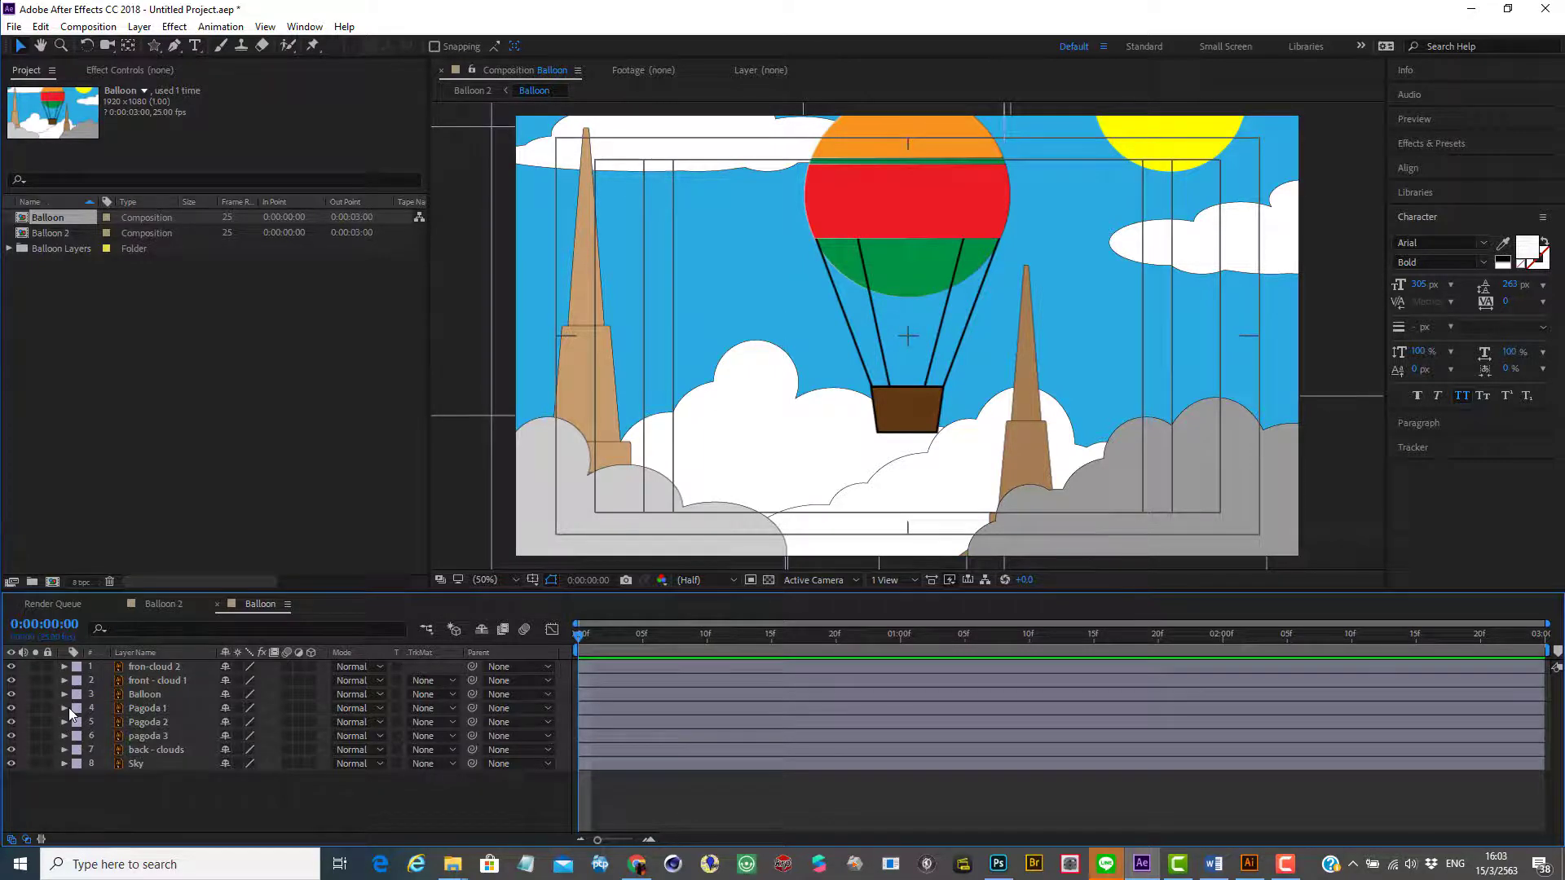
Keyframe the Balloon layer's Position at 0:00:00:00 at 2205.5, 463.5, off the right edge.
{"action": "left_click", "coordinate": [127, 695]}
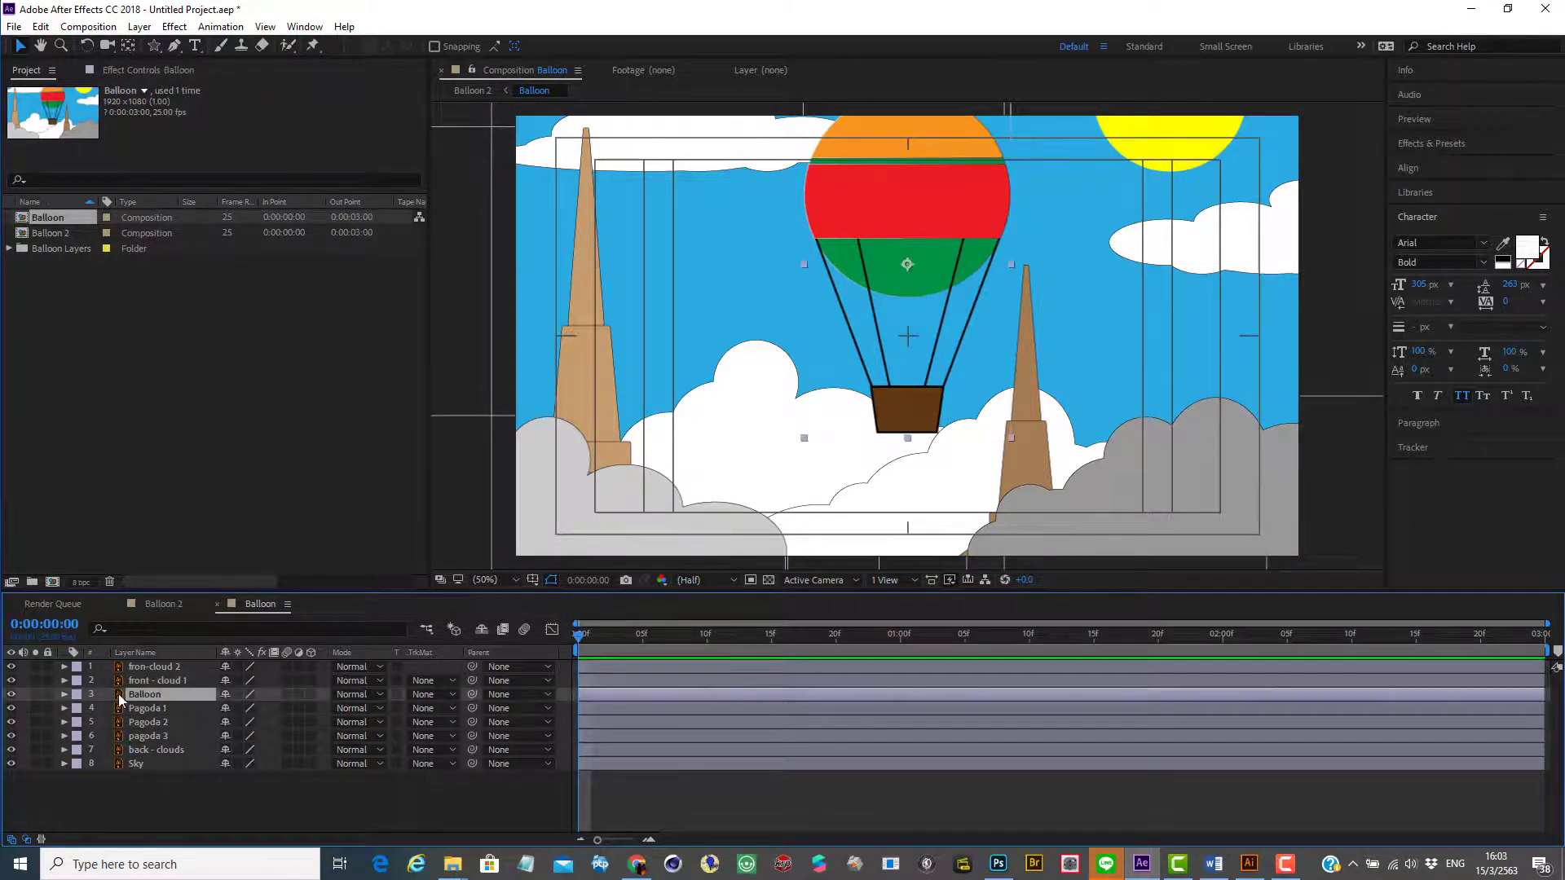
{"action": "key", "text": "p"}
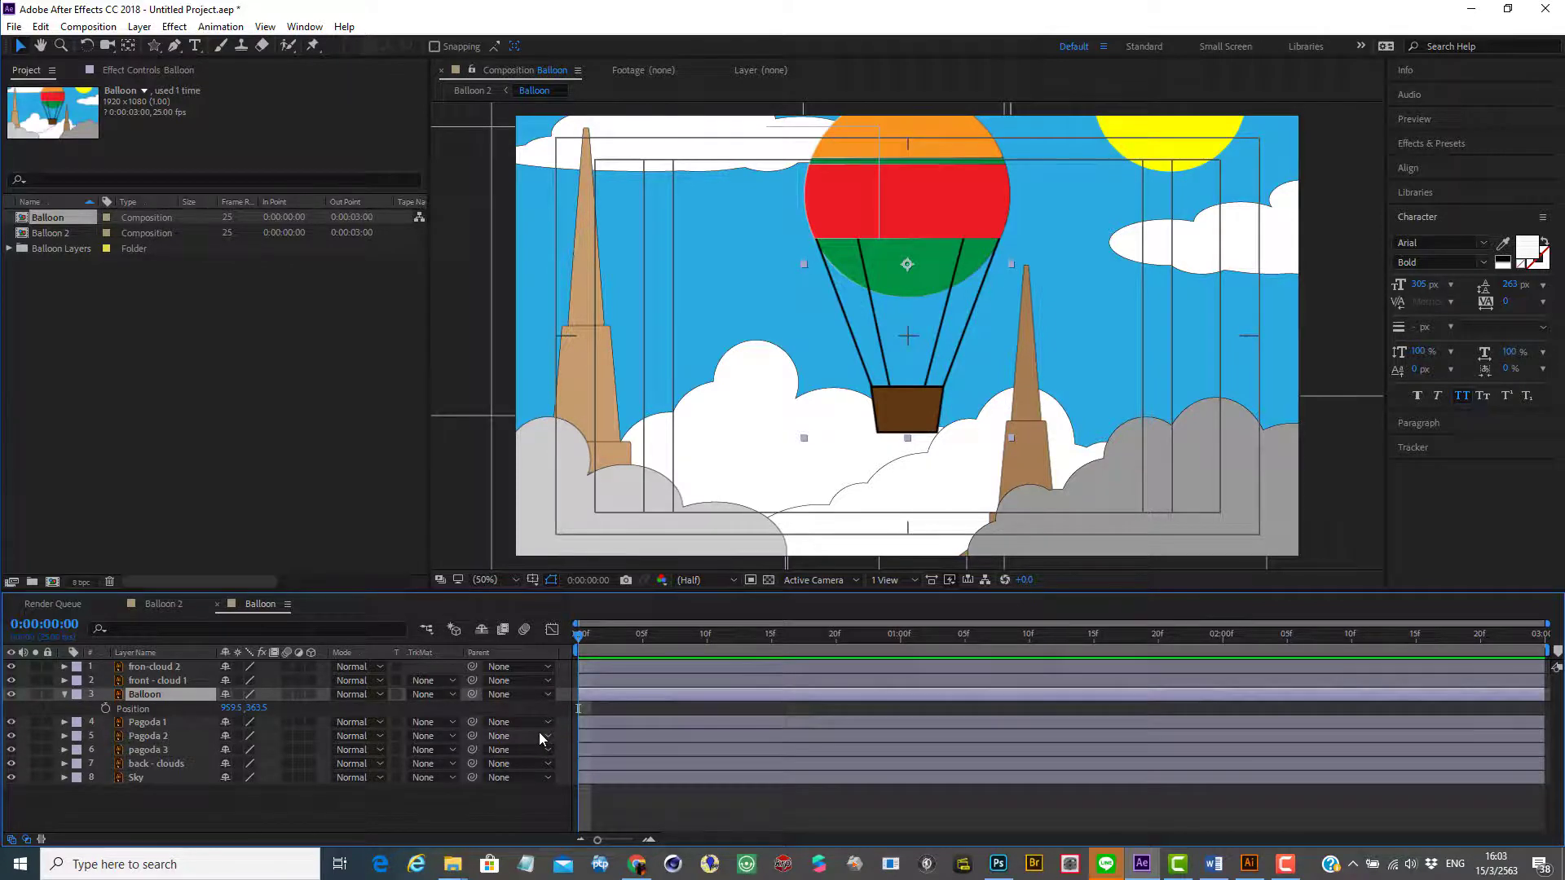
{"action": "left_click", "coordinate": [105, 706]}
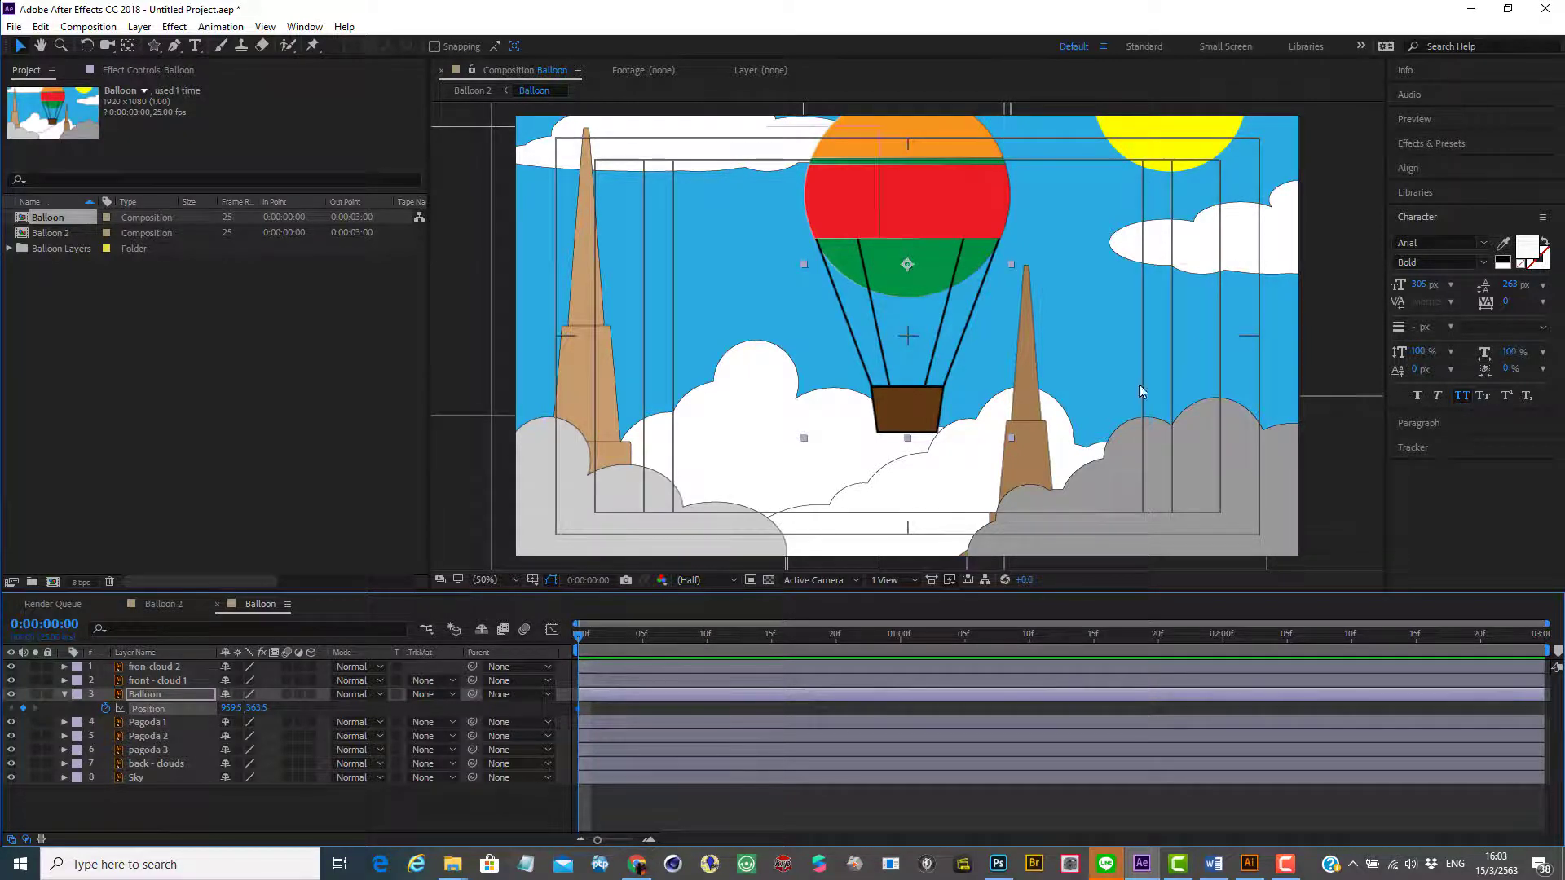
{"action": "left_click_drag", "start_coordinate": [842, 417], "coordinate": [1426, 451]}
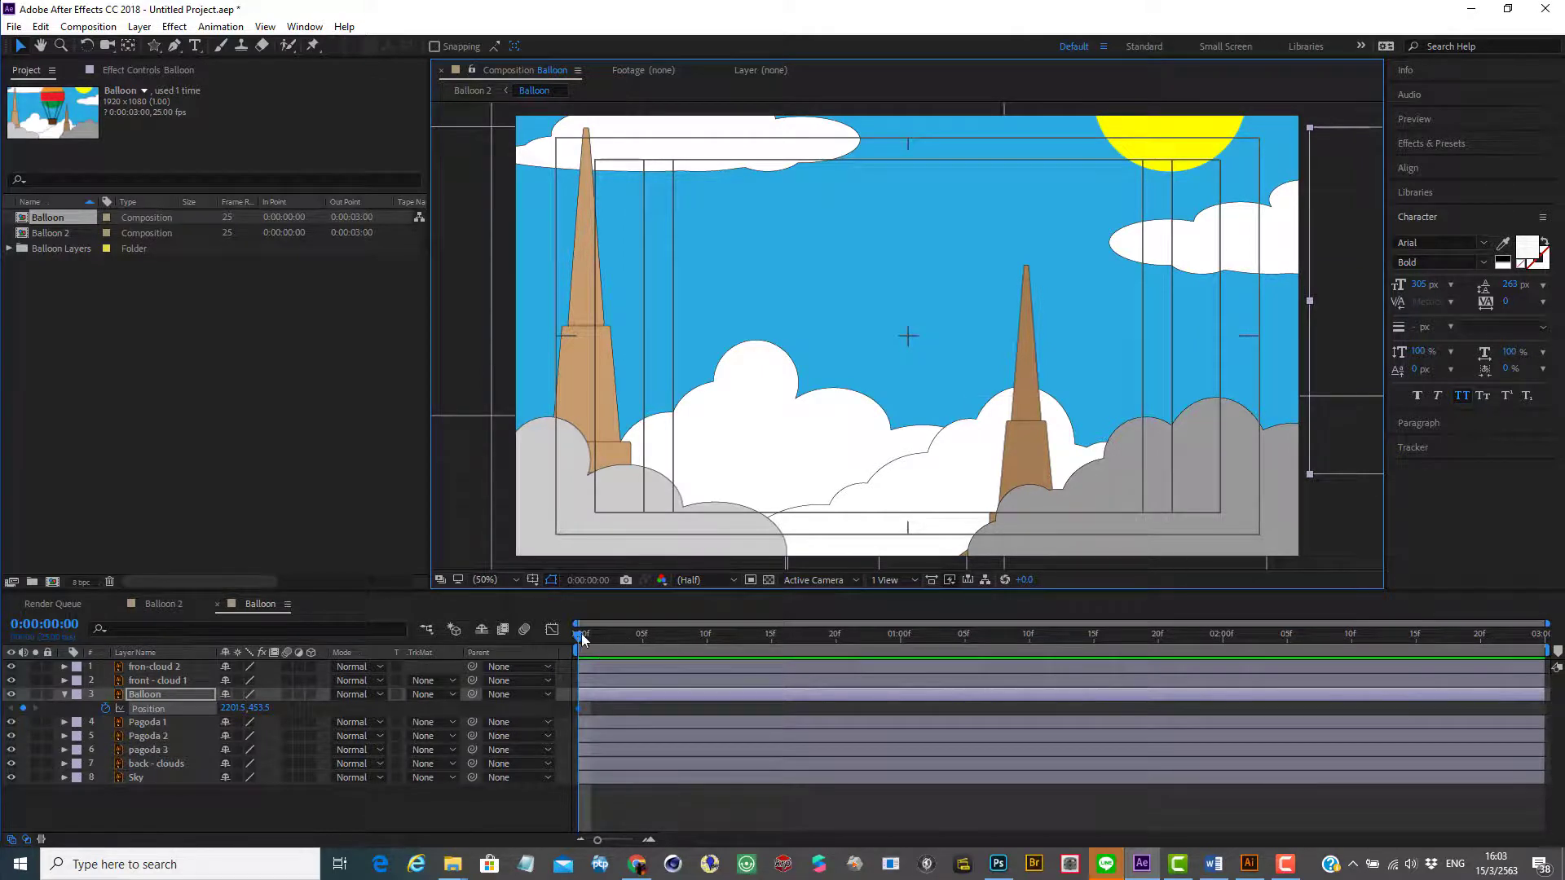
At 0:00:02:24, move the balloon to Position 1175.5, 463.5 and bend its motion path into a curve.
{"action": "left_click_drag", "start_coordinate": [580, 638], "coordinate": [1533, 635]}
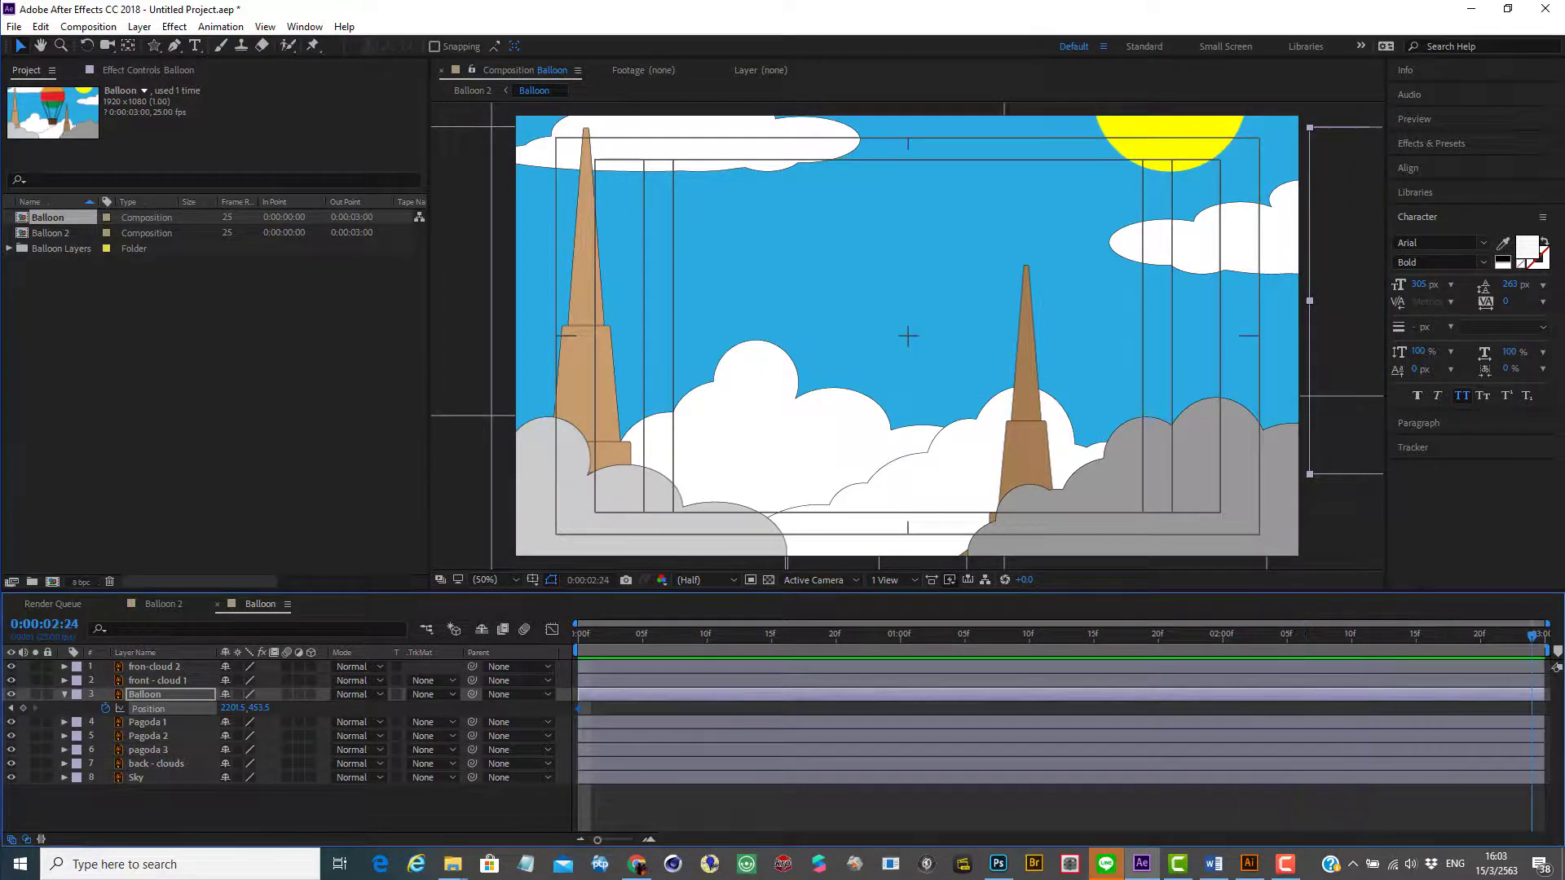
{"action": "left_click_drag", "start_coordinate": [1366, 454], "coordinate": [921, 455]}
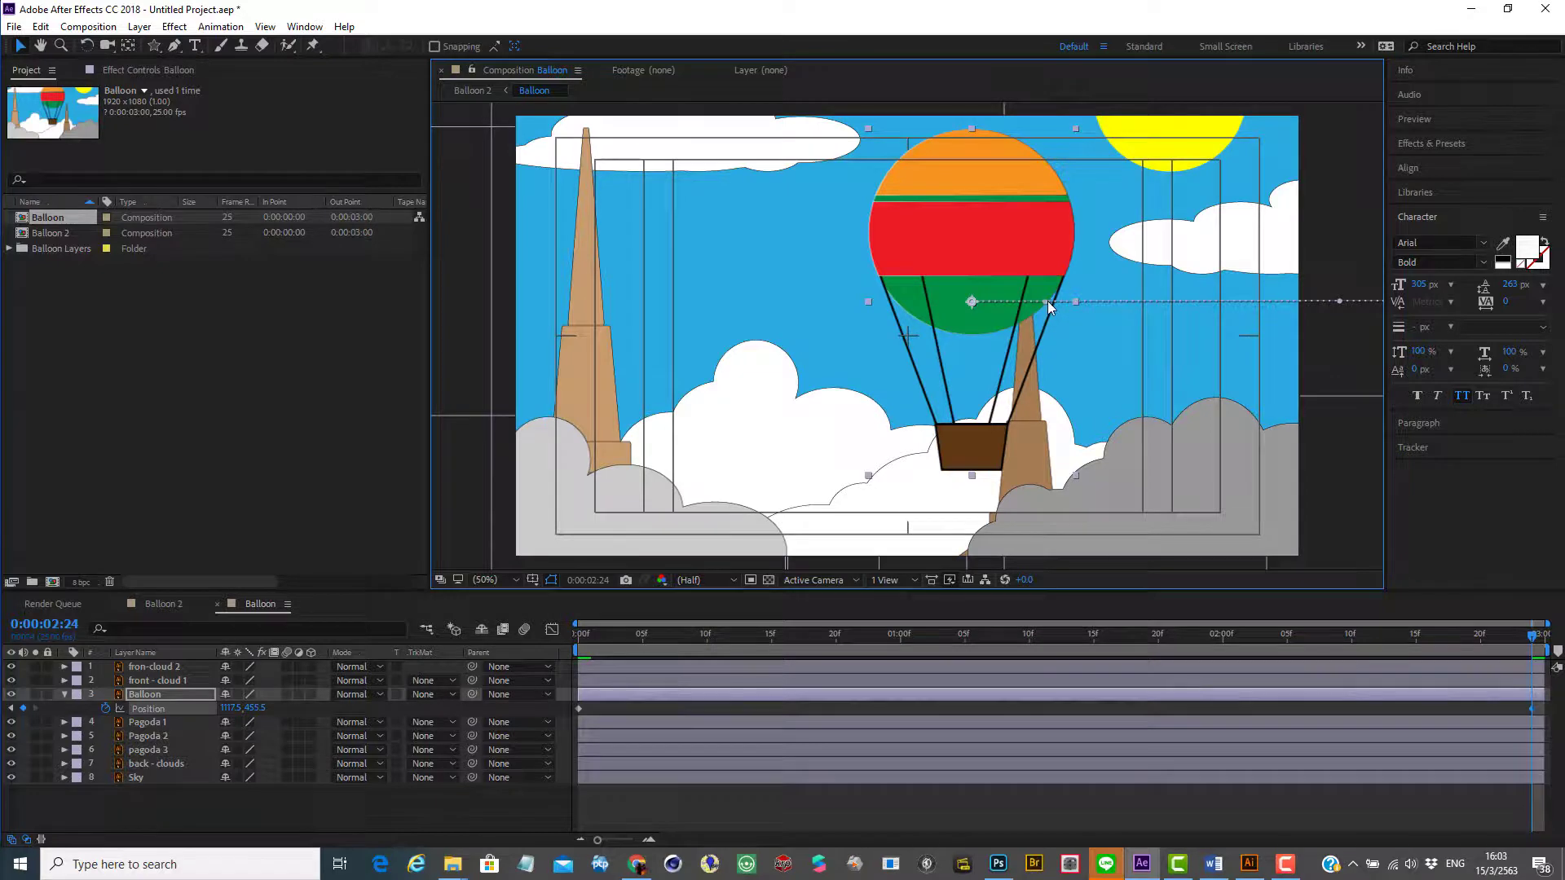
{"action": "left_click_drag", "start_coordinate": [1047, 303], "coordinate": [1074, 261]}
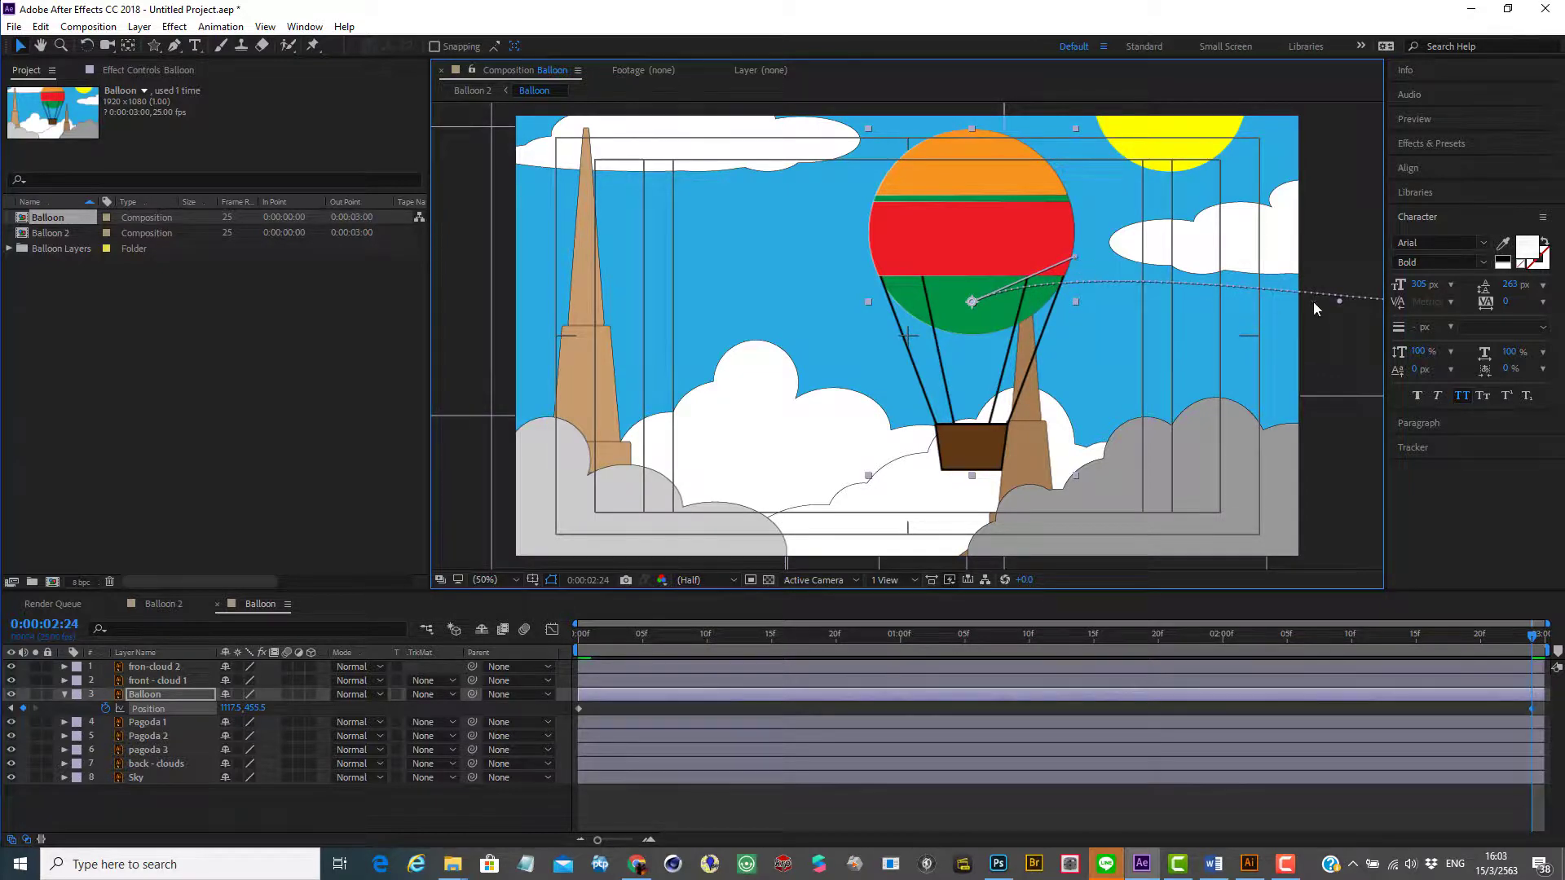
{"action": "left_click_drag", "start_coordinate": [1337, 300], "coordinate": [1195, 365]}
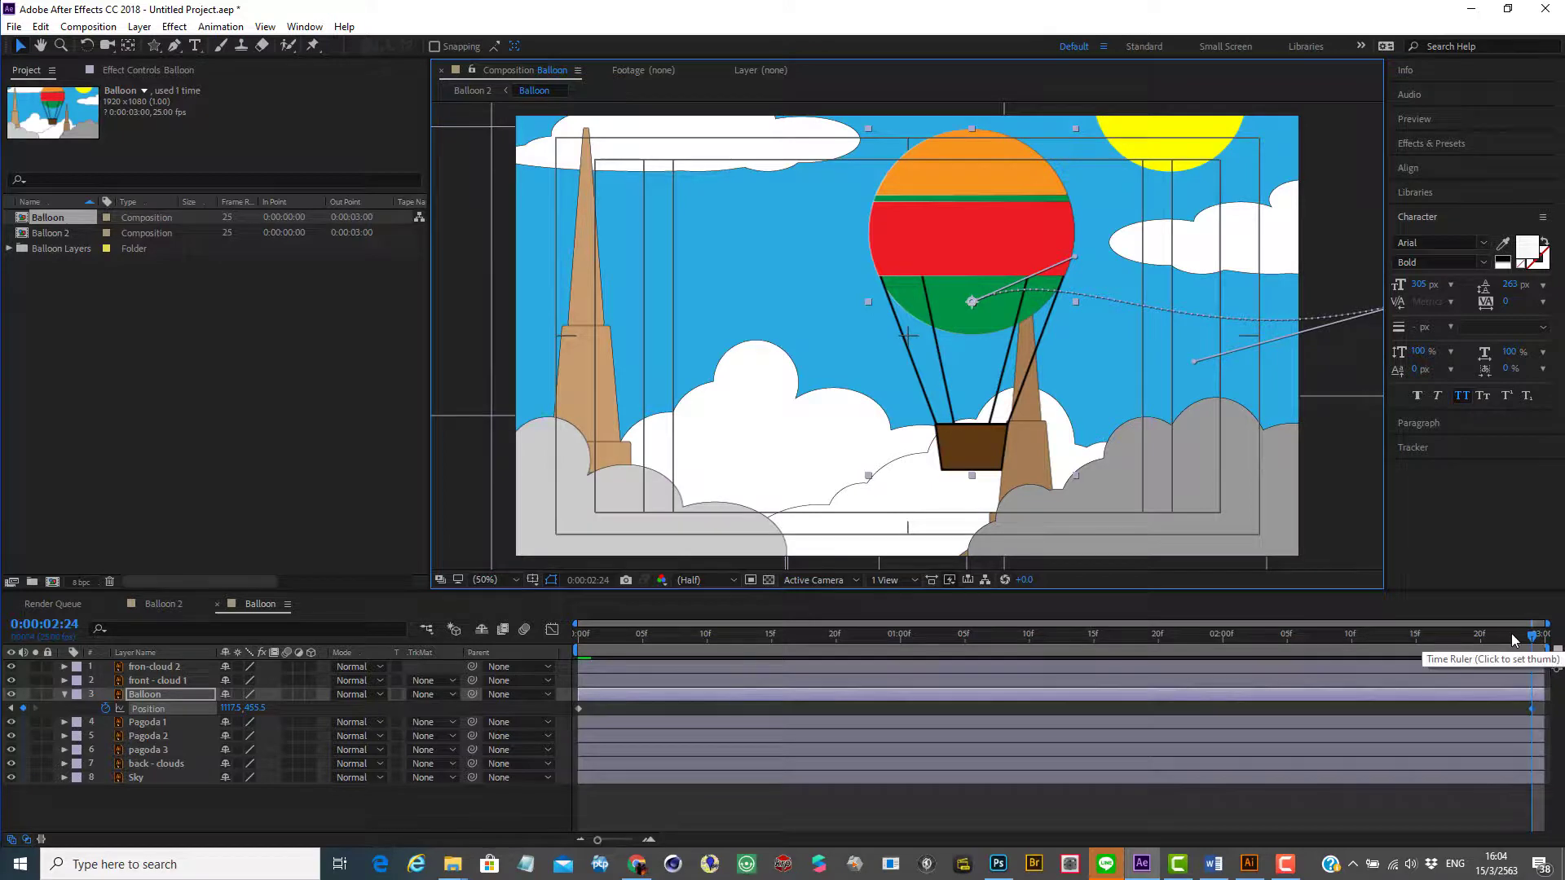
{"action": "key", "text": "space"}
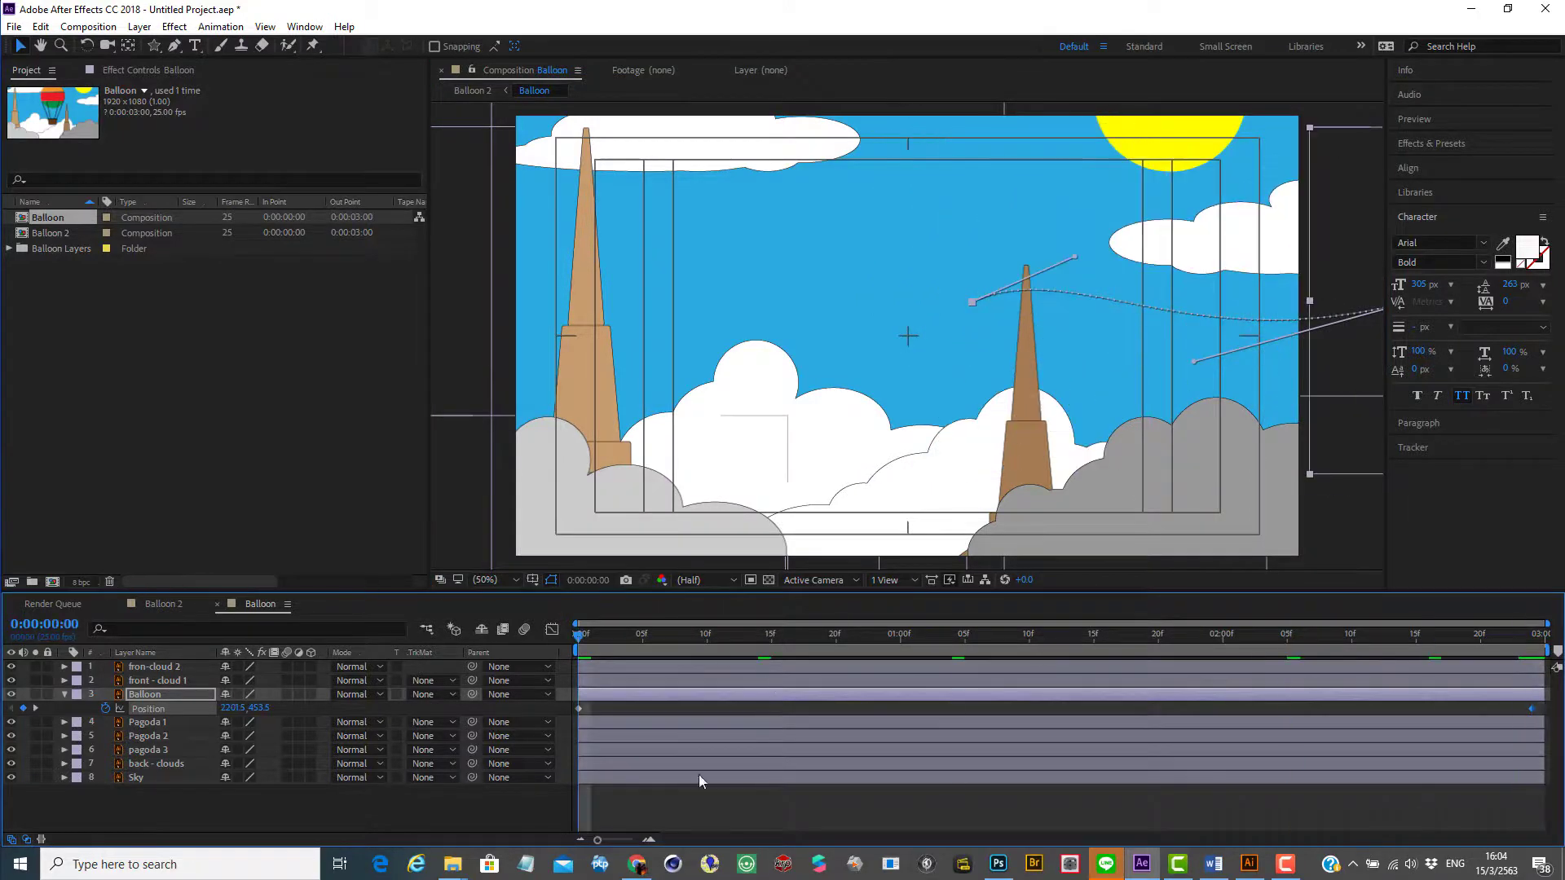
{"action": "left_click", "coordinate": [614, 816]}
{"action": "key", "text": "space"}
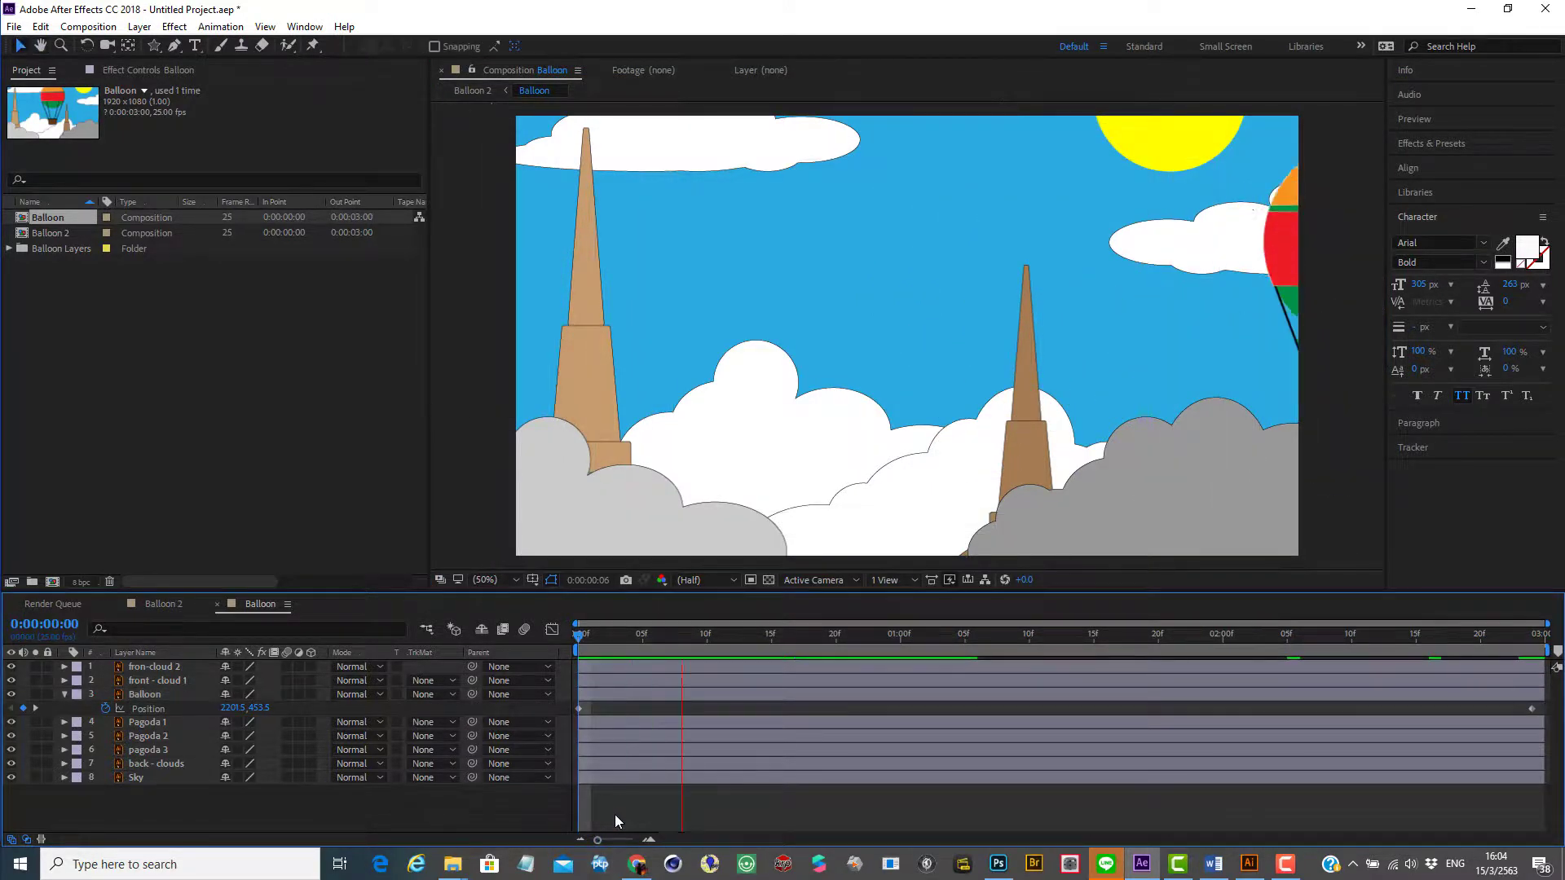